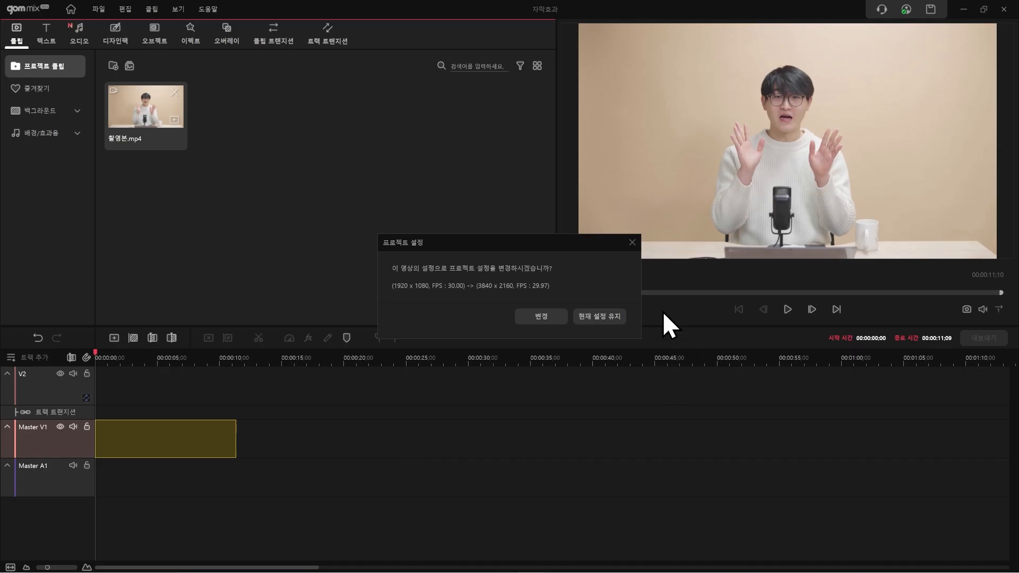
Keep the current project settings and split the 촬영본.mp4 clip on Master V1 at about 3 and 7.7 seconds
click(610, 322)
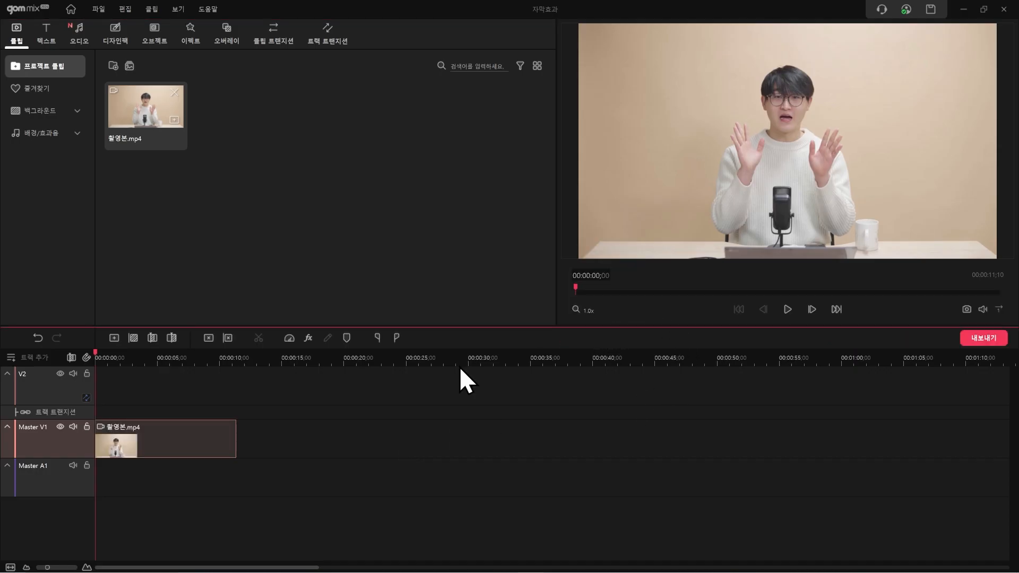
key(space)
key(space)
key(ctrl+k)
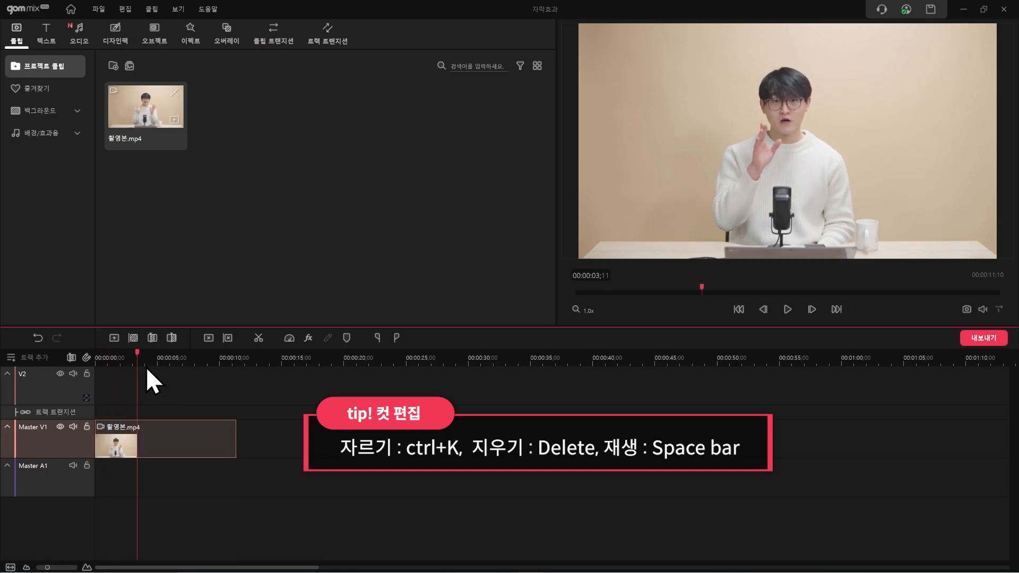
key(space)
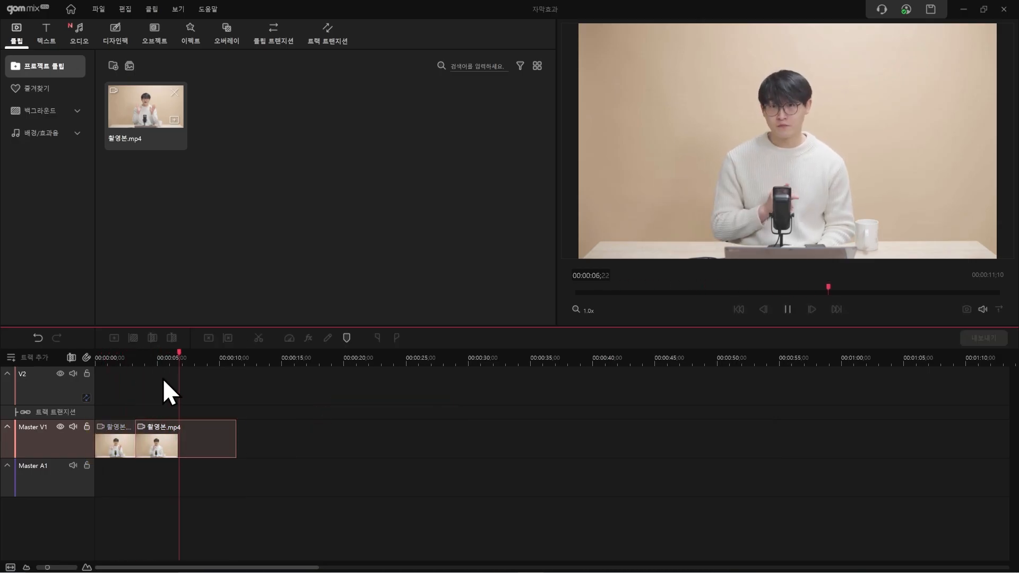
key(ctrl+k)
key(space)
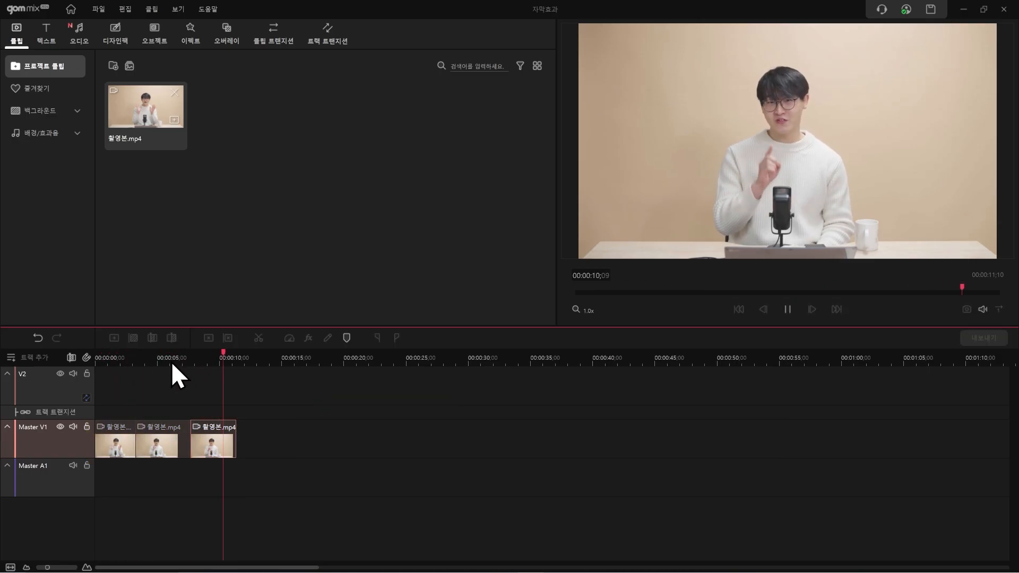
Play the split footage from the beginning of the timeline
drag(171, 361, 86, 373)
key(space)
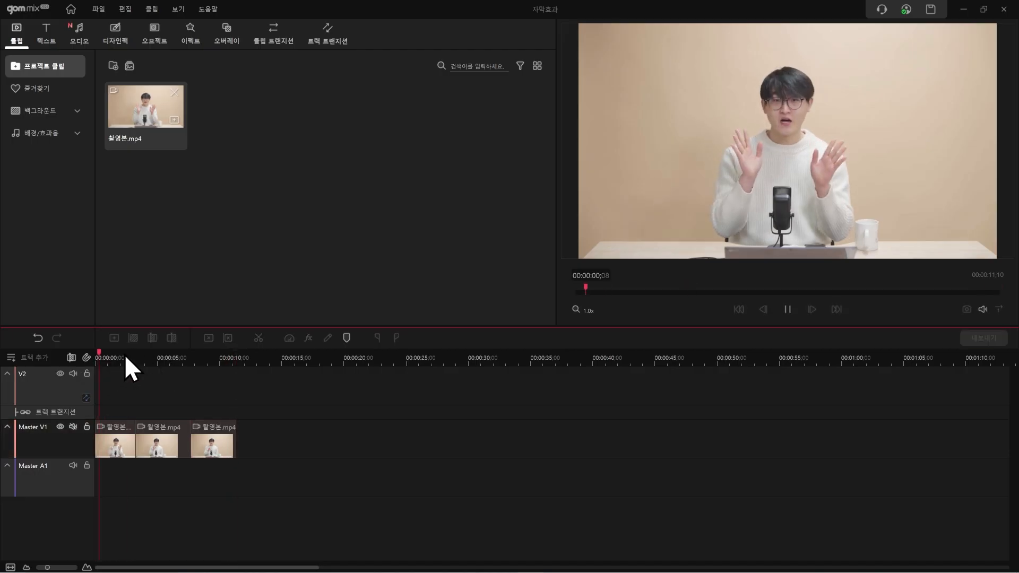
key(space)
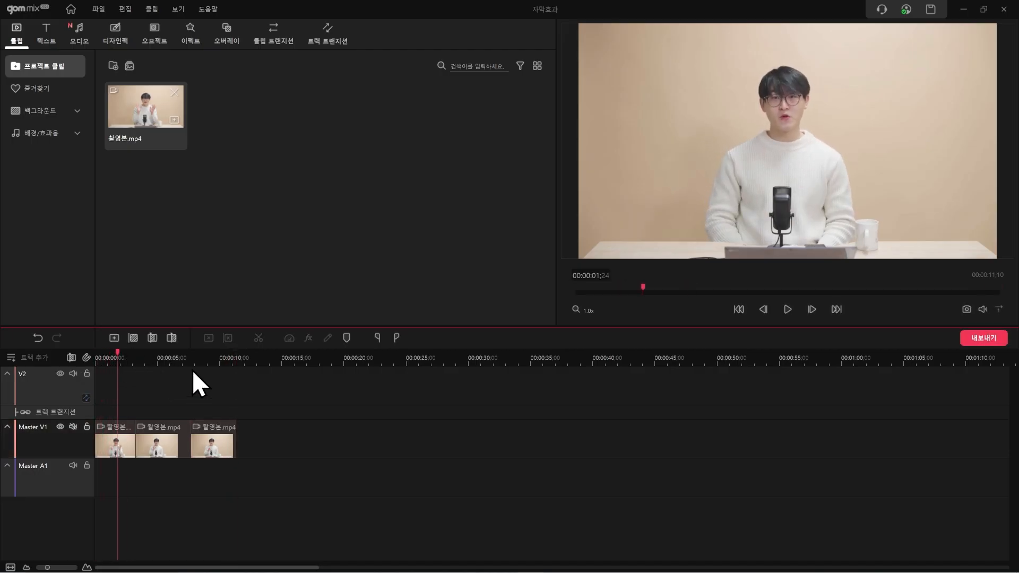
Add the 기본자막 text template to track V2 at the start of the timeline
click(48, 48)
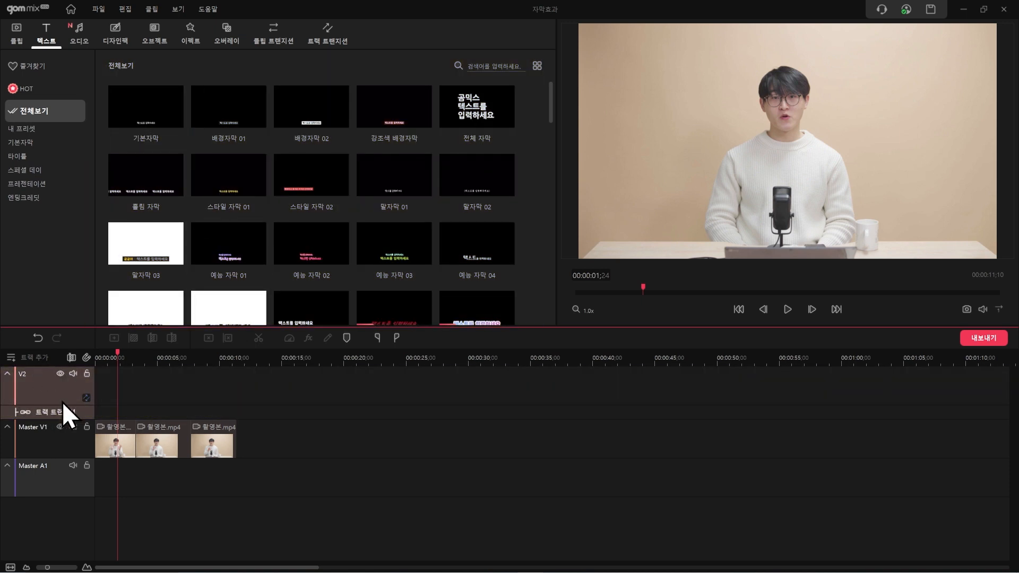
mouse_move(182, 134)
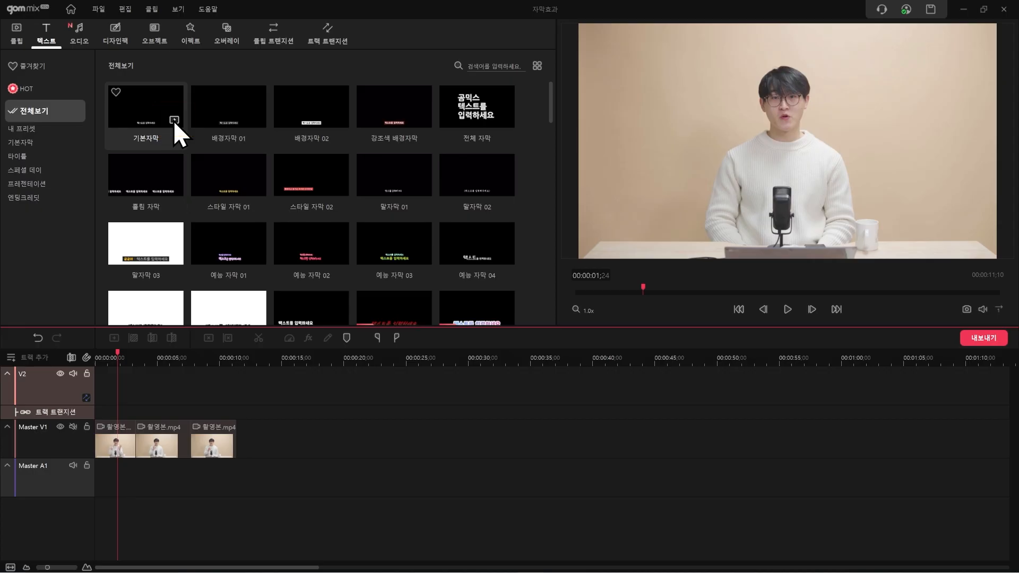
click(175, 119)
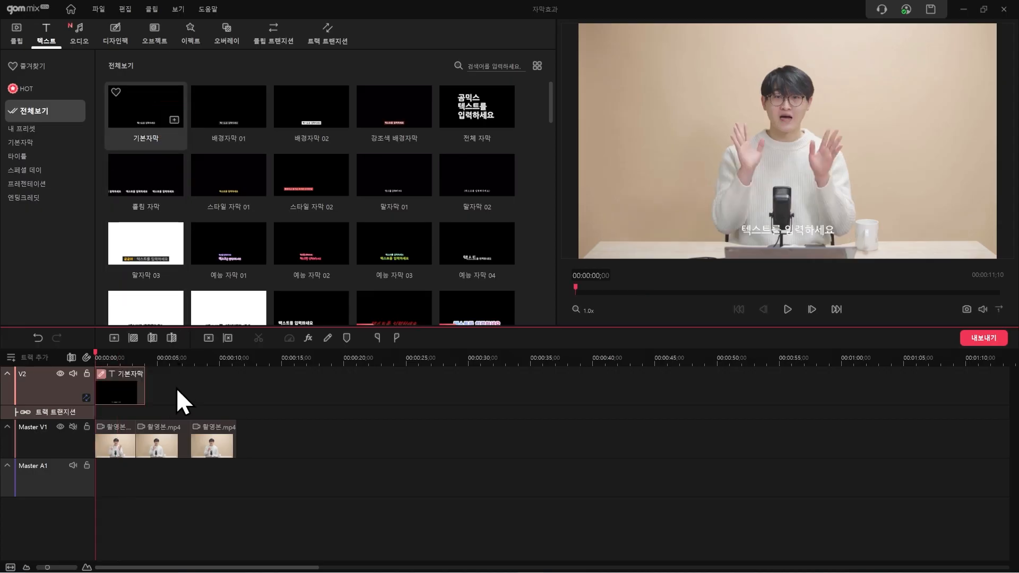
Open the 기본자막 caption clip on track V2 for text editing
drag(187, 380, 127, 398)
ctrl+scroll(180, 388, up, 2)
ctrl+scroll(180, 388, up, 2)
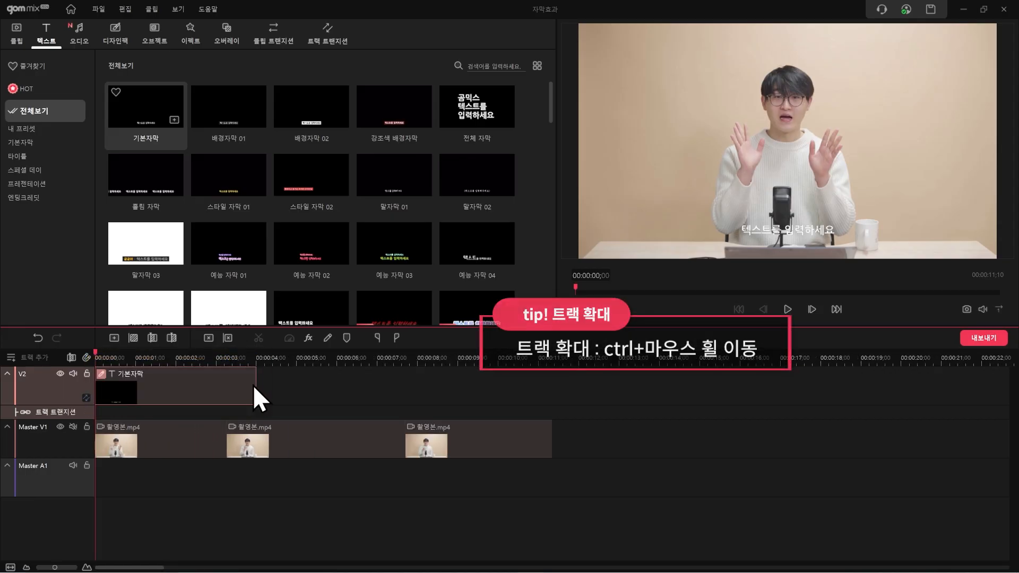
ctrl+scroll(254, 385, up, 1)
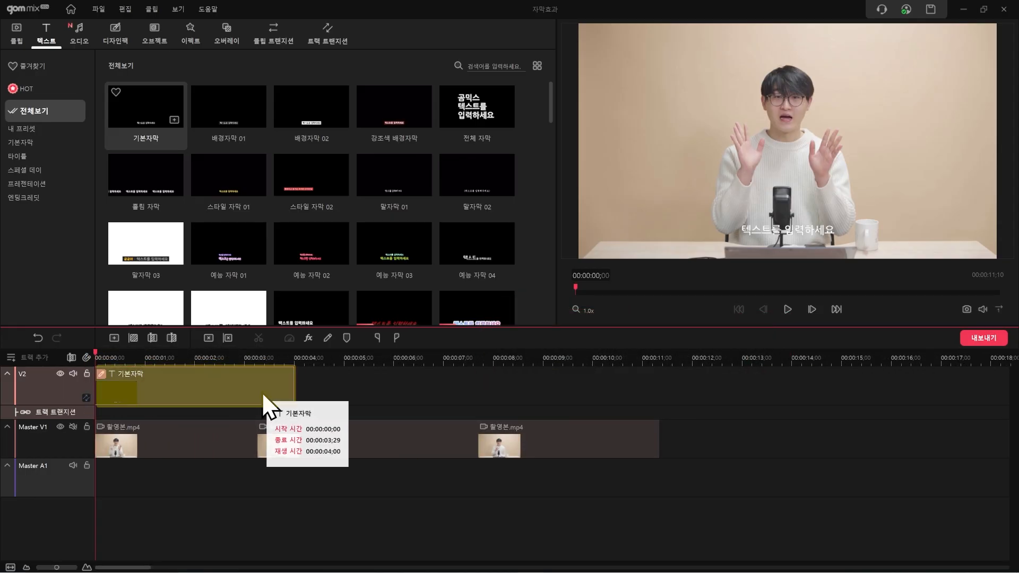
double_click(263, 393)
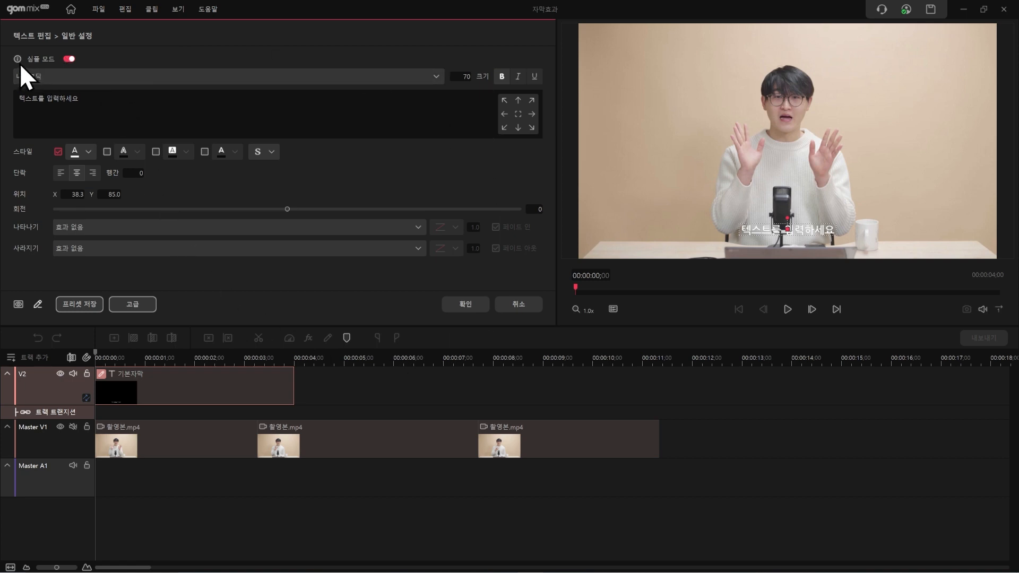
mouse_move(17, 61)
Try caption font sizes of 179 and 292, and set the size to 140
mouse_move(464, 76)
mouse_down()
mouse_move(505, 79)
mouse_move(479, 89)
mouse_up()
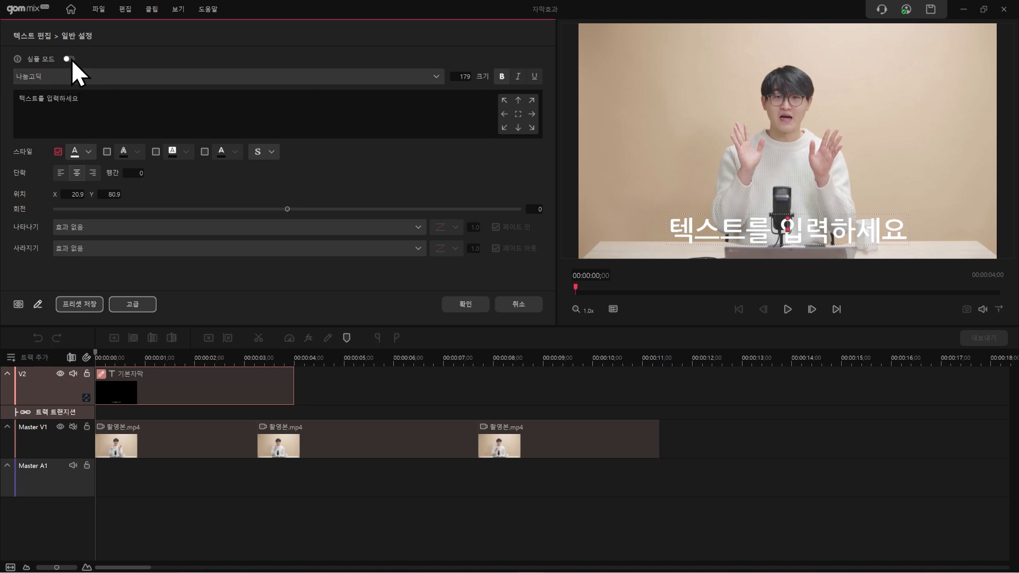
drag(459, 88, 488, 88)
drag(111, 97, 20, 97)
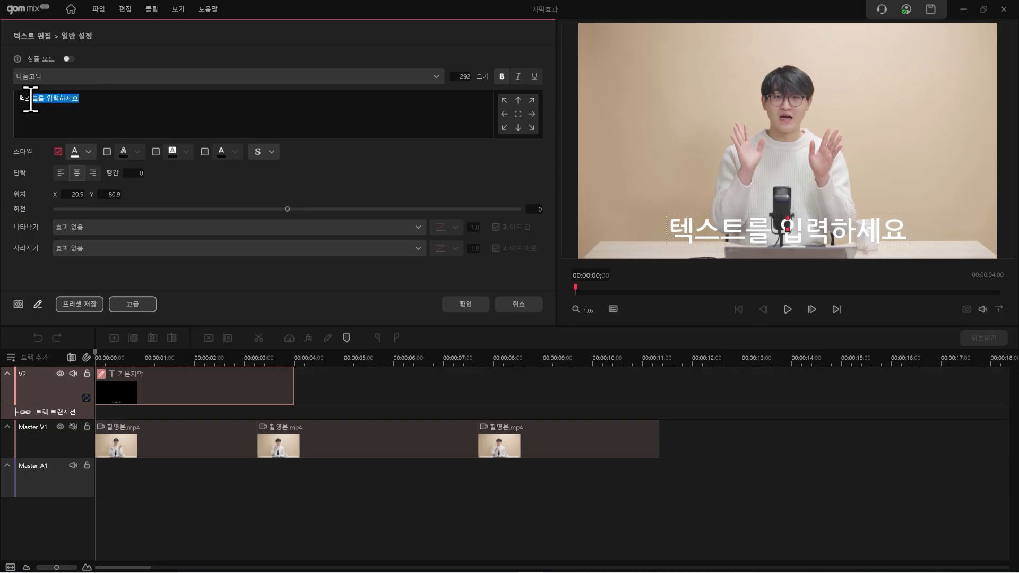
mouse_move(452, 74)
mouse_down()
mouse_move(421, 80)
mouse_move(489, 81)
mouse_move(463, 80)
mouse_up()
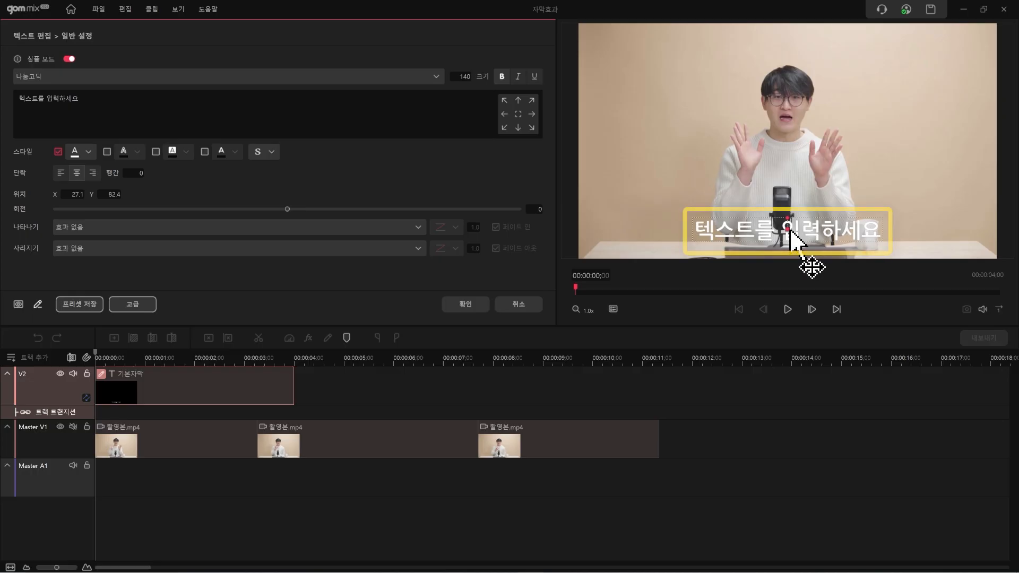
Try moving the caption freely over the video and aligning it to the frame's bottom, top, left and right edges
drag(790, 231, 791, 138)
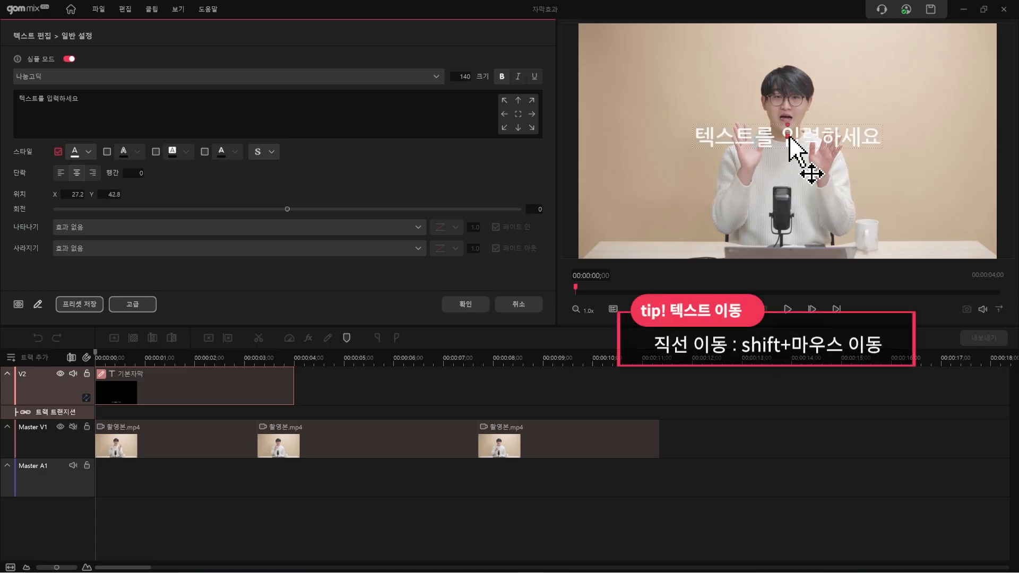
drag(791, 138, 796, 193)
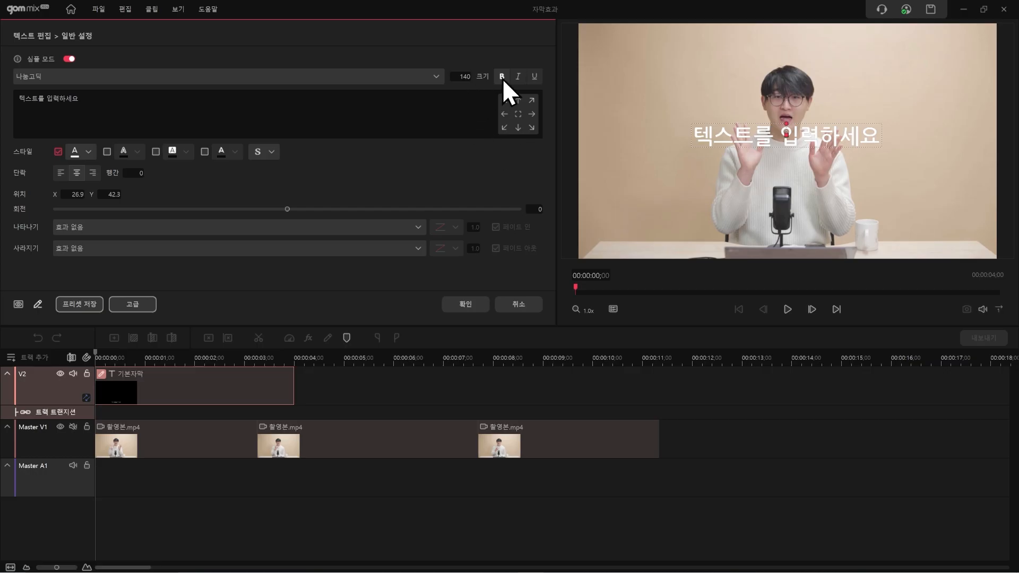
click(518, 128)
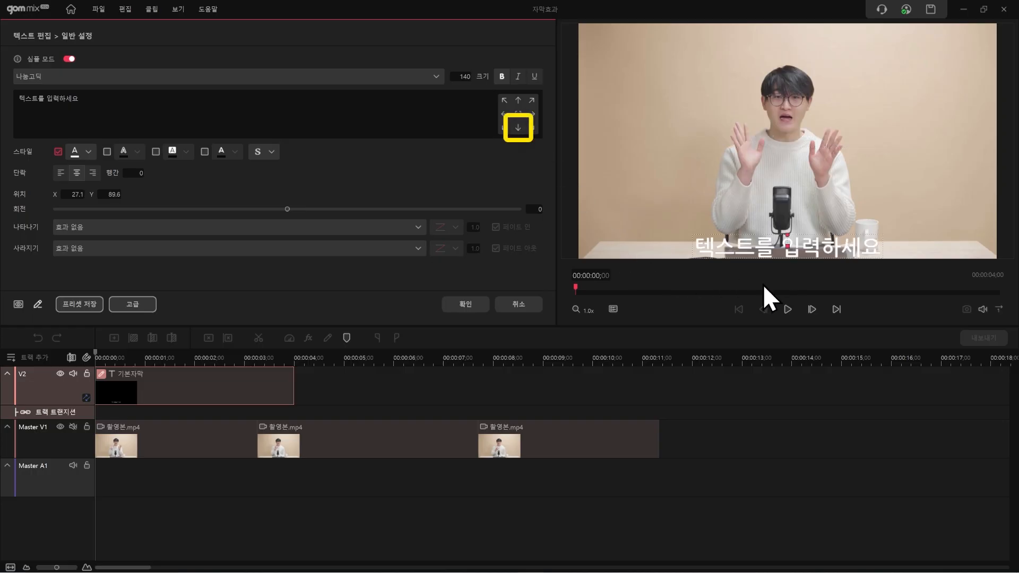
click(520, 103)
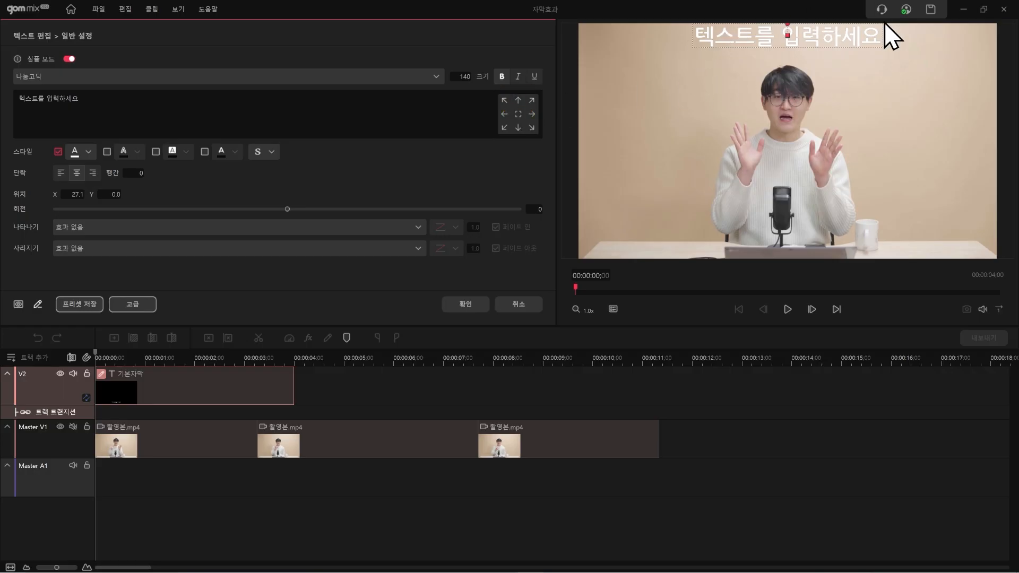
click(506, 115)
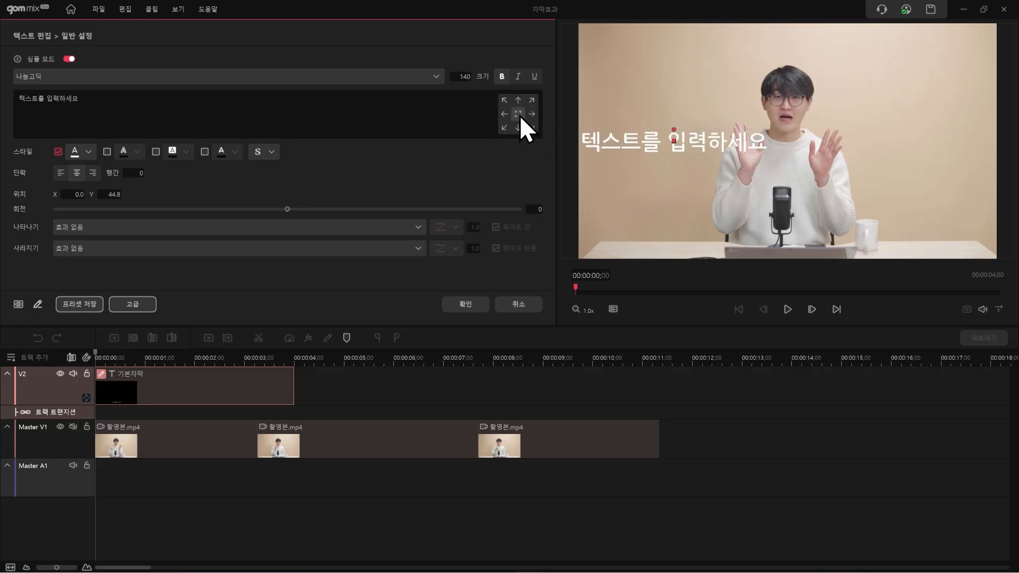
click(533, 115)
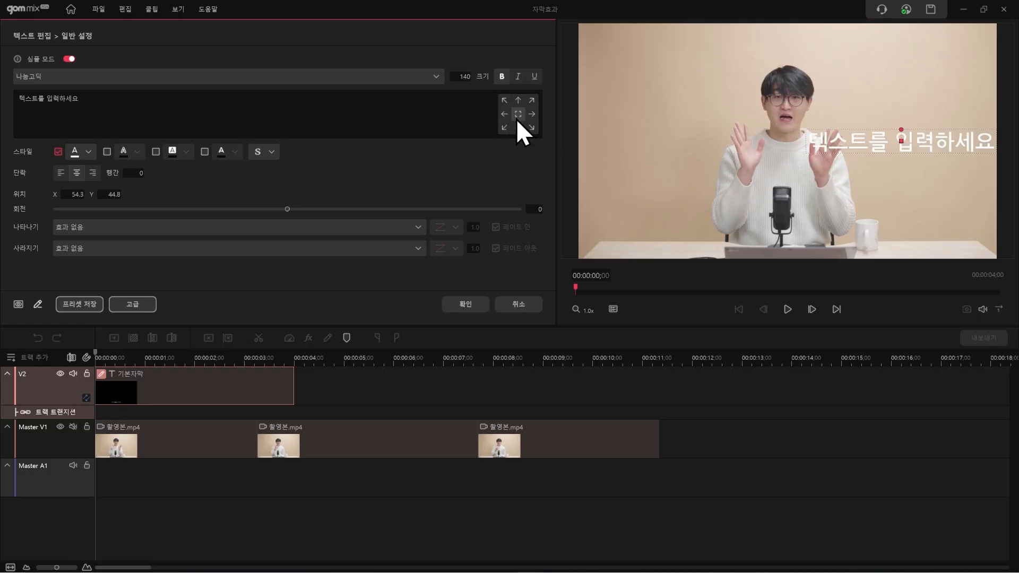
Center the caption in the video frame and set its font size to 250
click(518, 114)
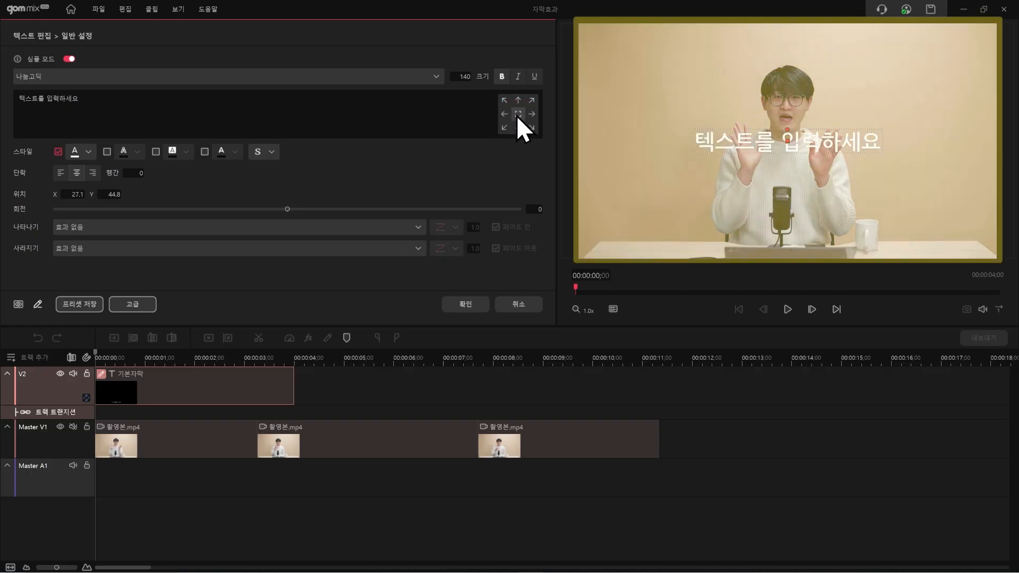
drag(458, 75, 464, 75)
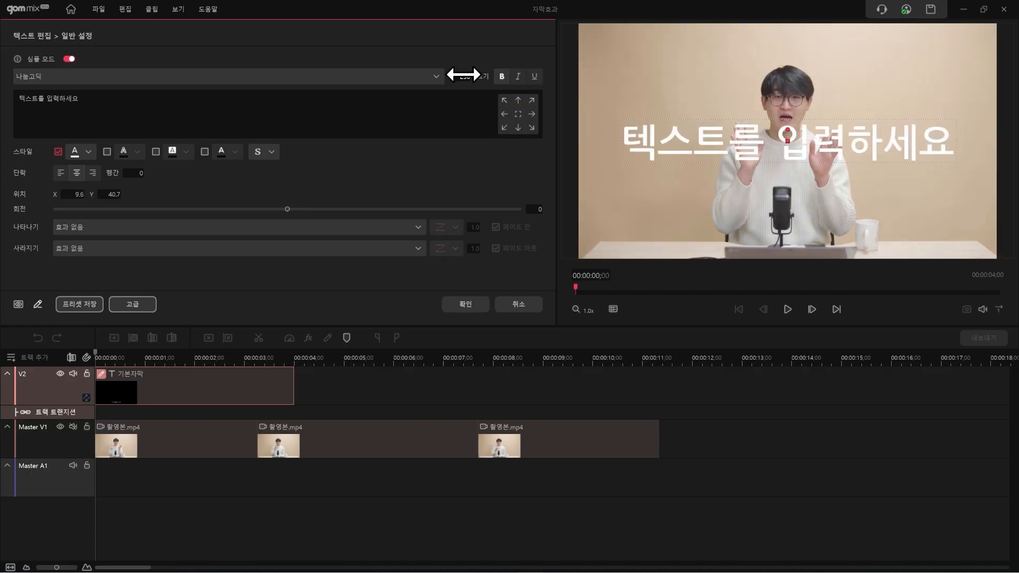
Set the caption's appearing effect (나타나기) to 커지면서 나타나기
click(122, 228)
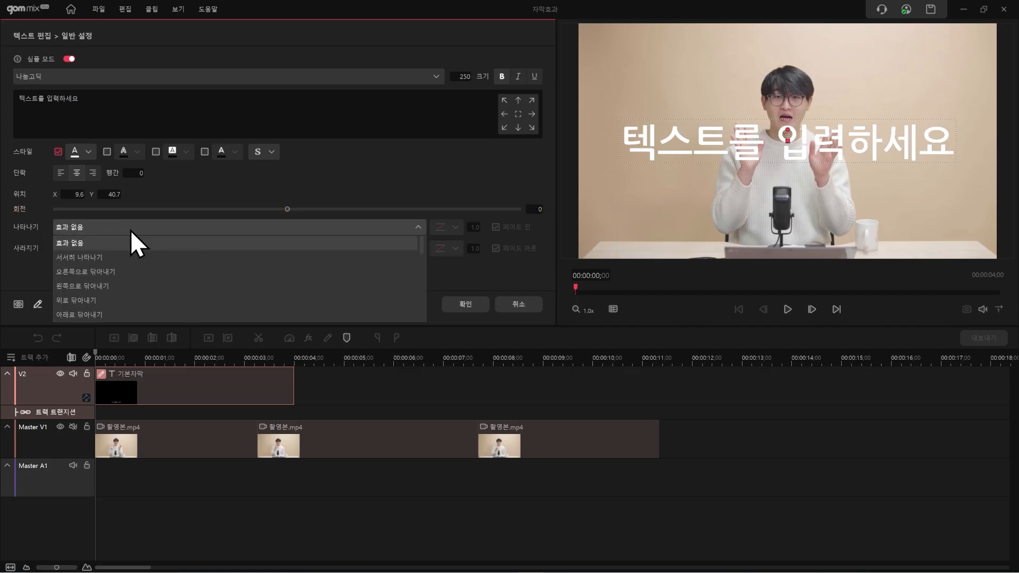
scroll(154, 260, down, 1)
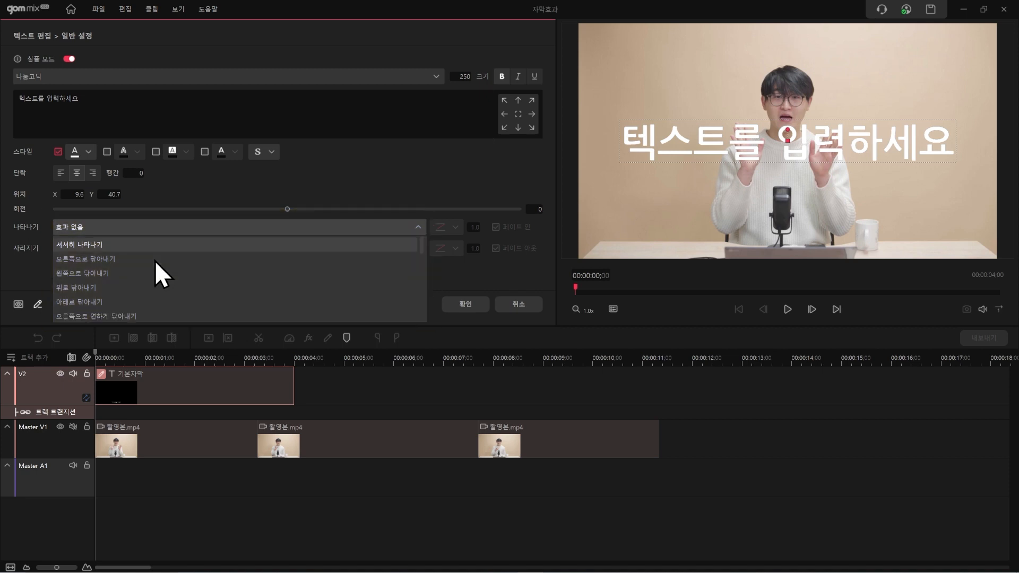
scroll(155, 260, down, 8)
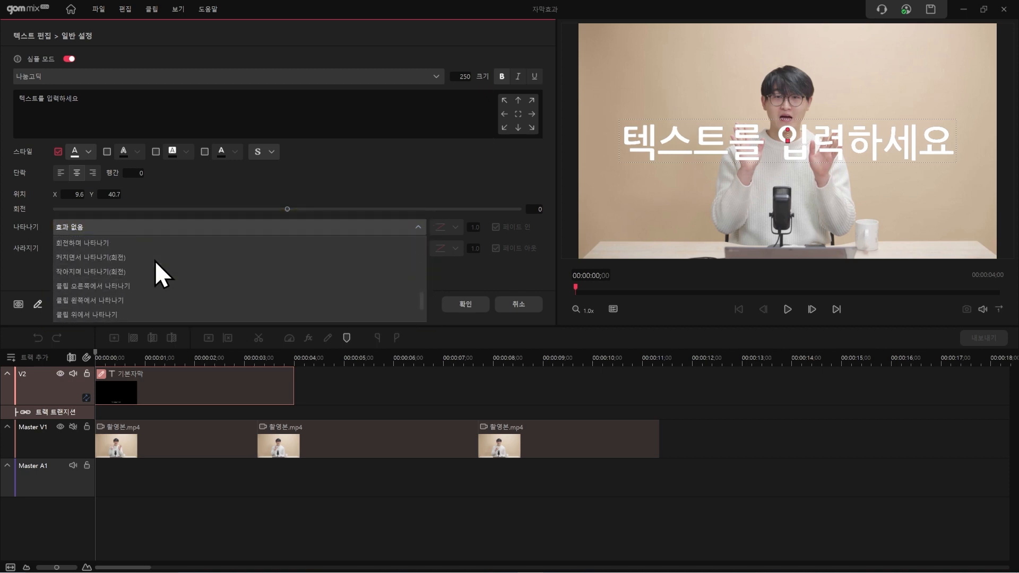
scroll(155, 260, up, 3)
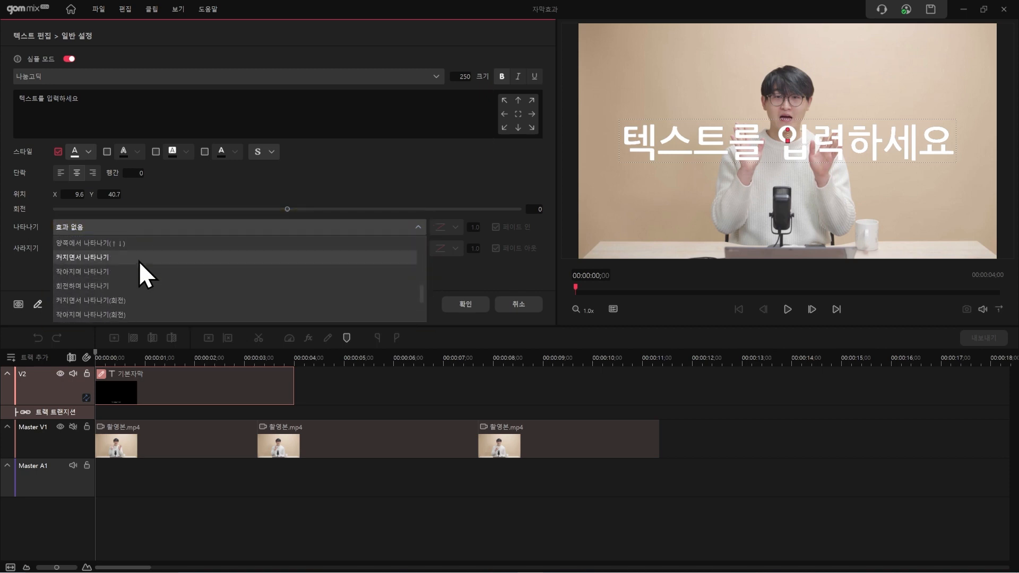
click(94, 258)
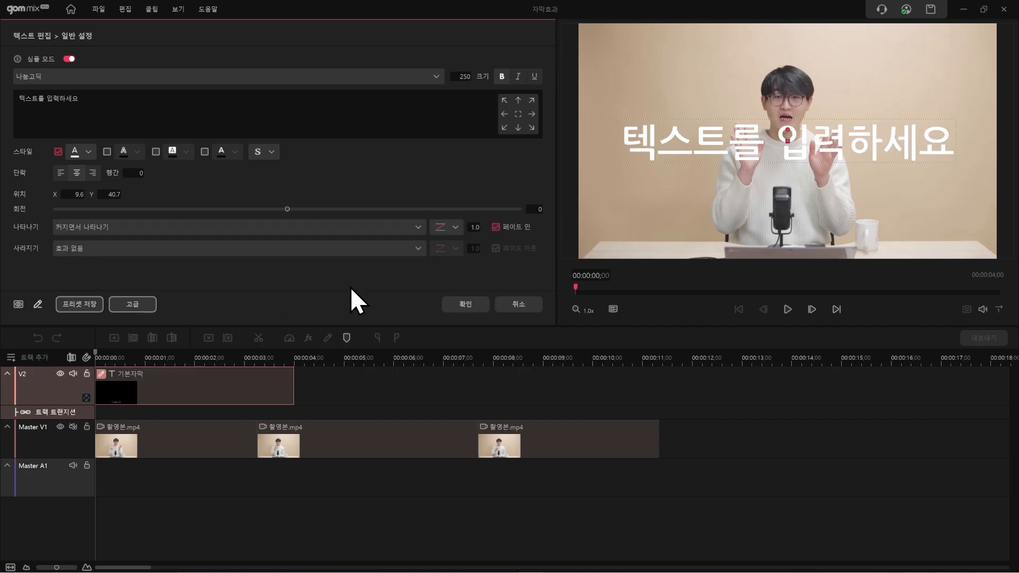
Play the caption preview several times to examine the growing entrance animation
click(788, 311)
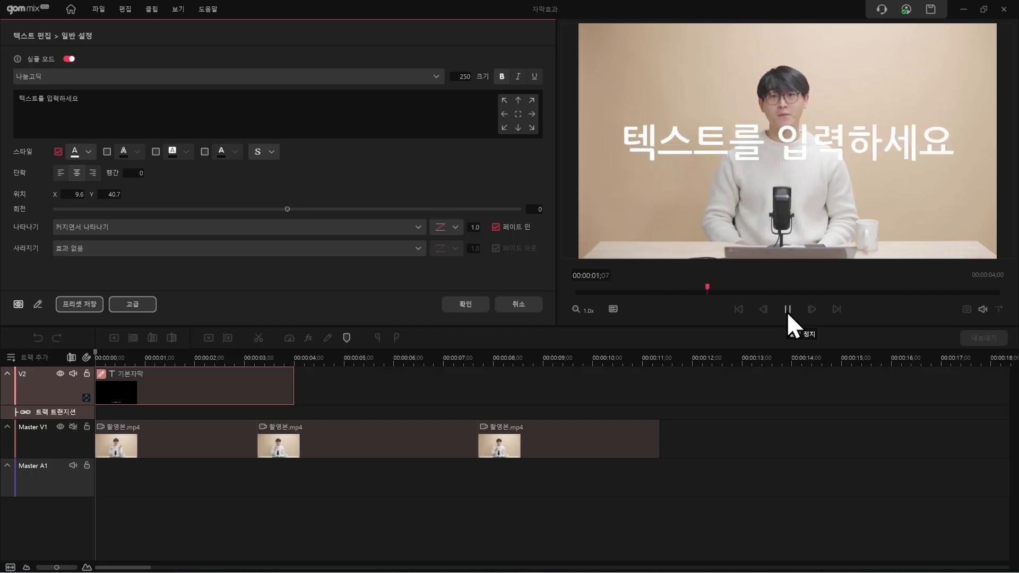
click(787, 310)
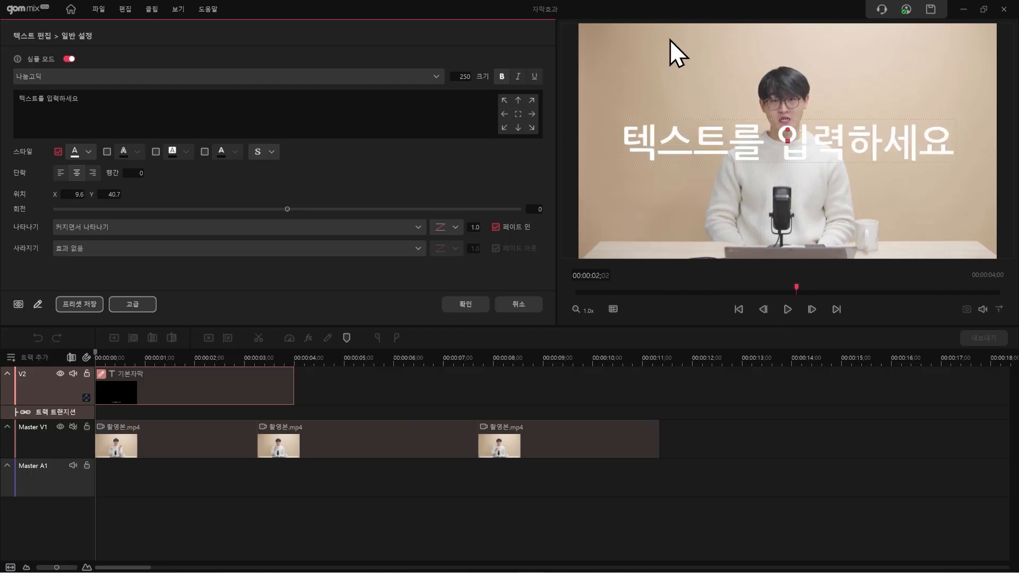
click(788, 310)
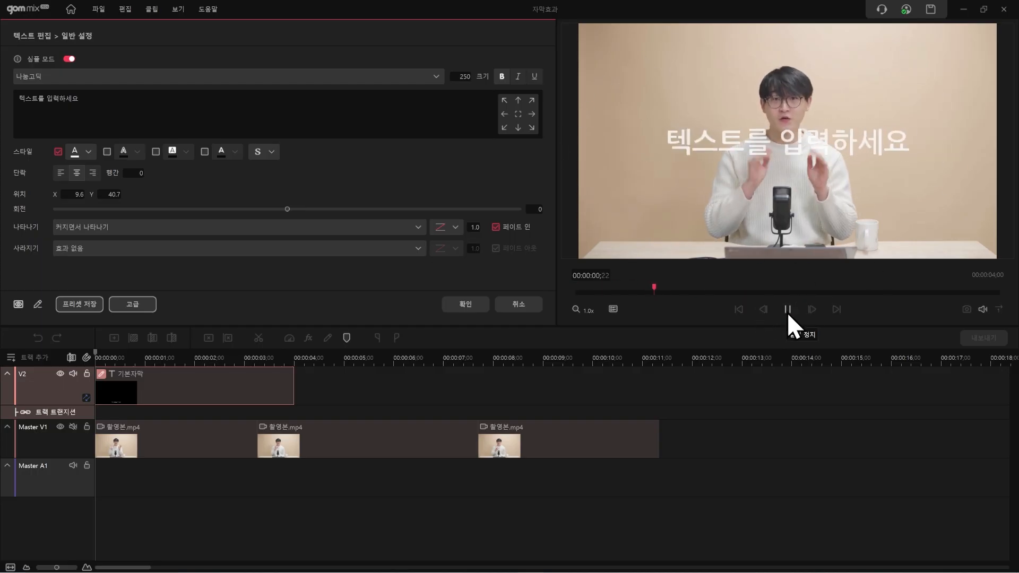
click(787, 311)
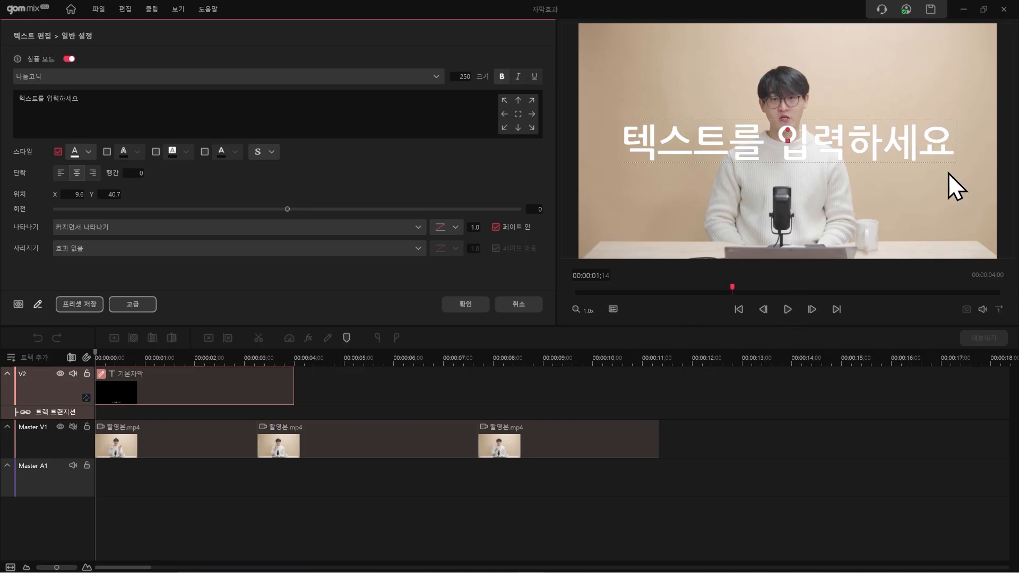
click(788, 310)
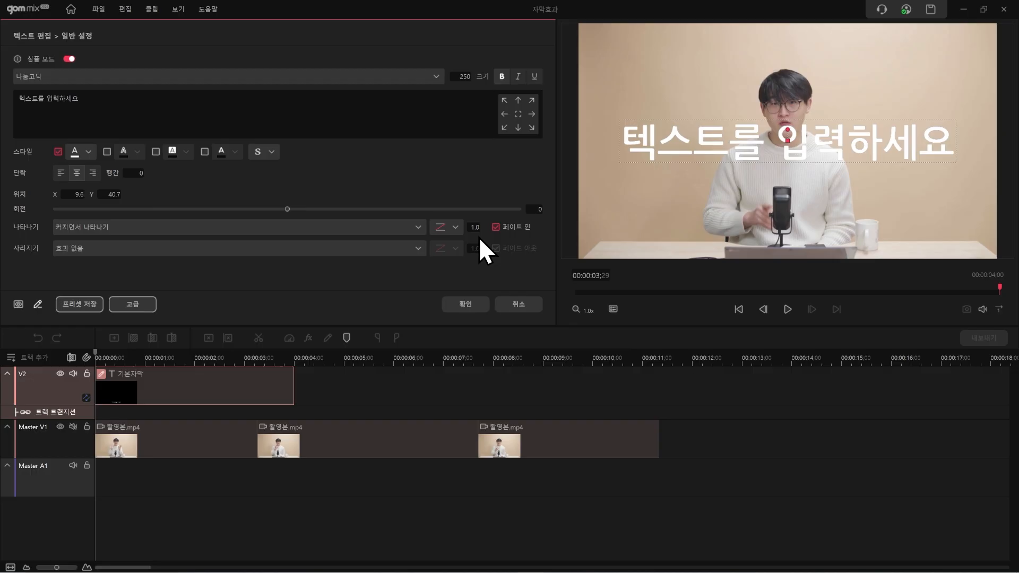
Set the duration of the caption's appearing effect to 0.4 seconds and preview the animation
drag(475, 227, 480, 240)
text(0.4)
key(Return)
click(788, 310)
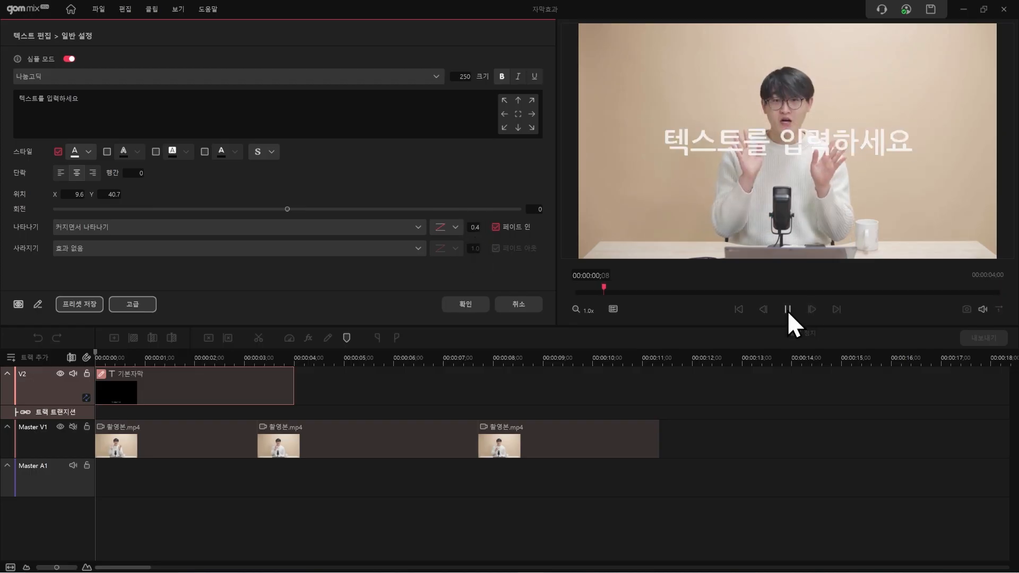
key(space)
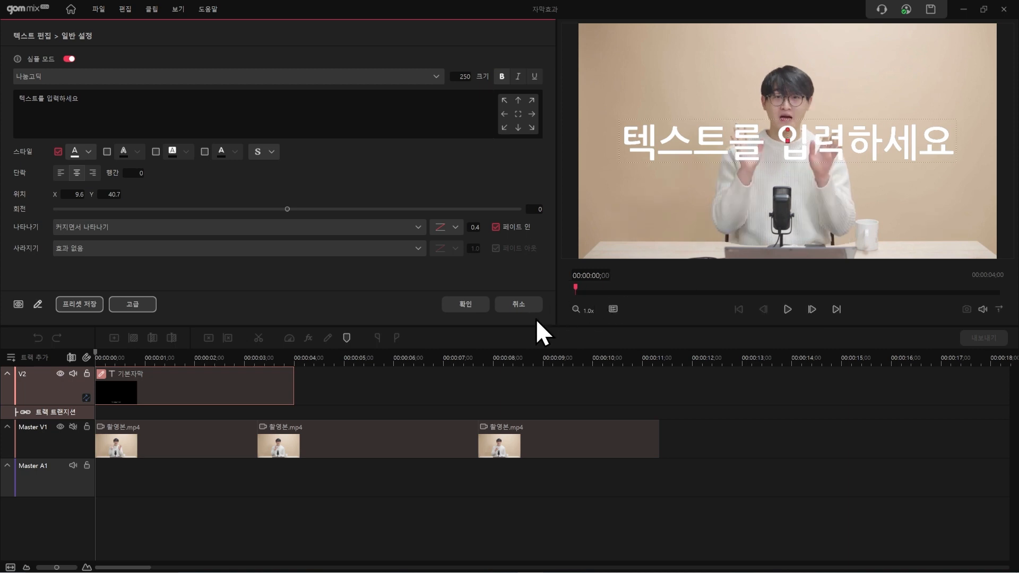
Apply a curved ease-out motion graph to the caption's appearing effect and preview the entrance animation
click(788, 310)
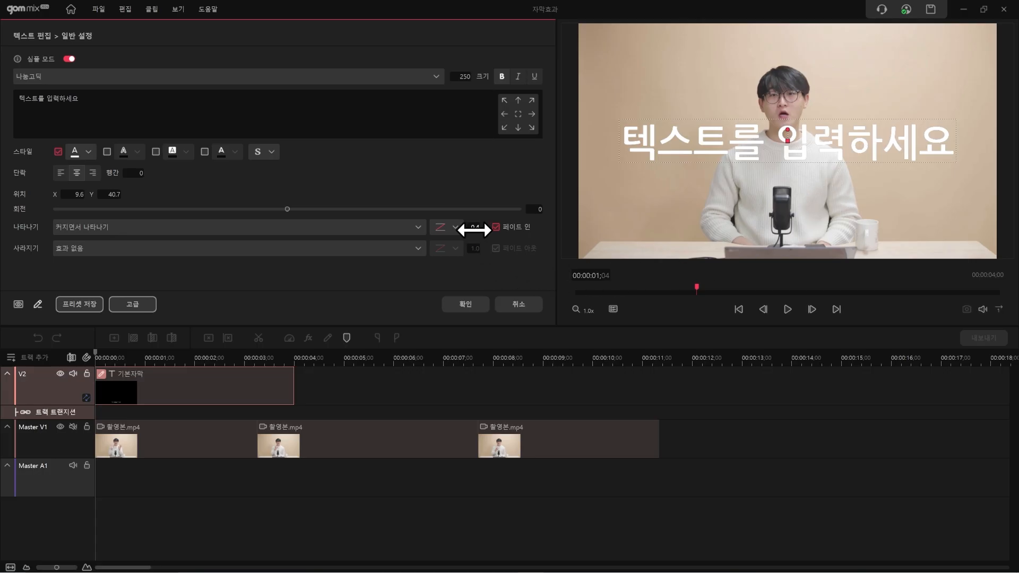
click(456, 233)
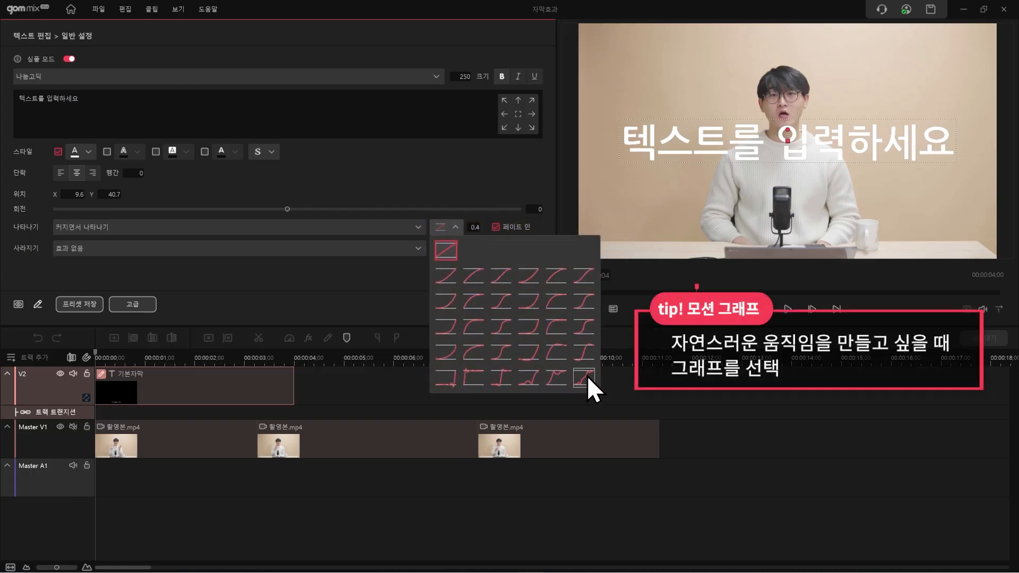
click(476, 304)
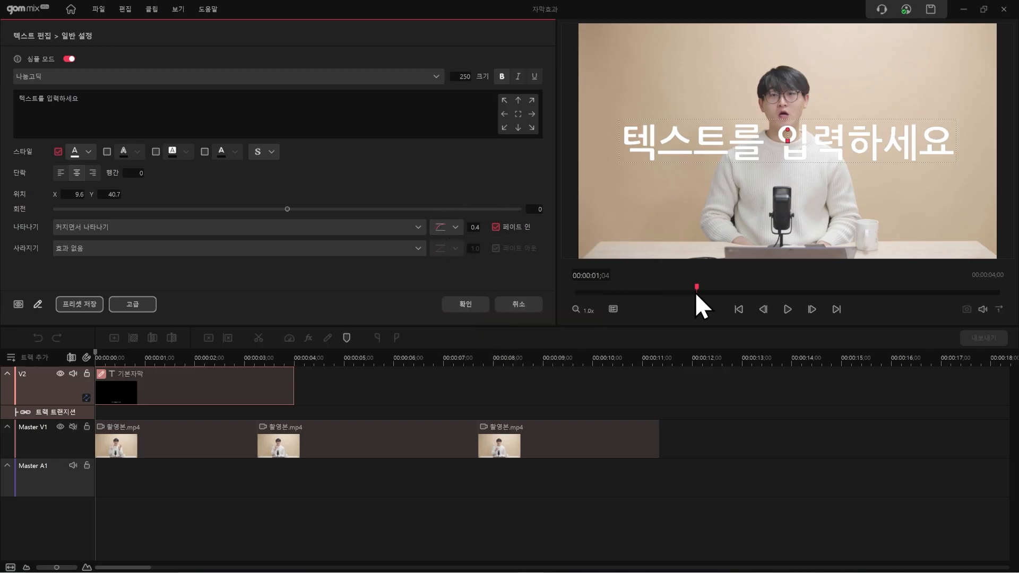
drag(696, 292, 592, 292)
click(788, 310)
click(786, 310)
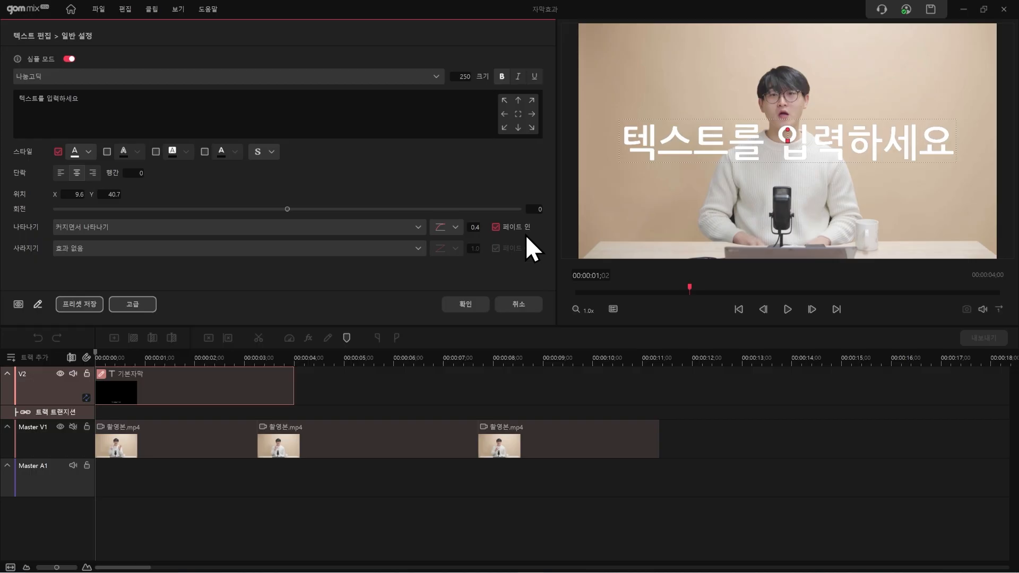
Turn off the fade-in (페이드 인) option for the appearing effect and preview the caption again
click(494, 227)
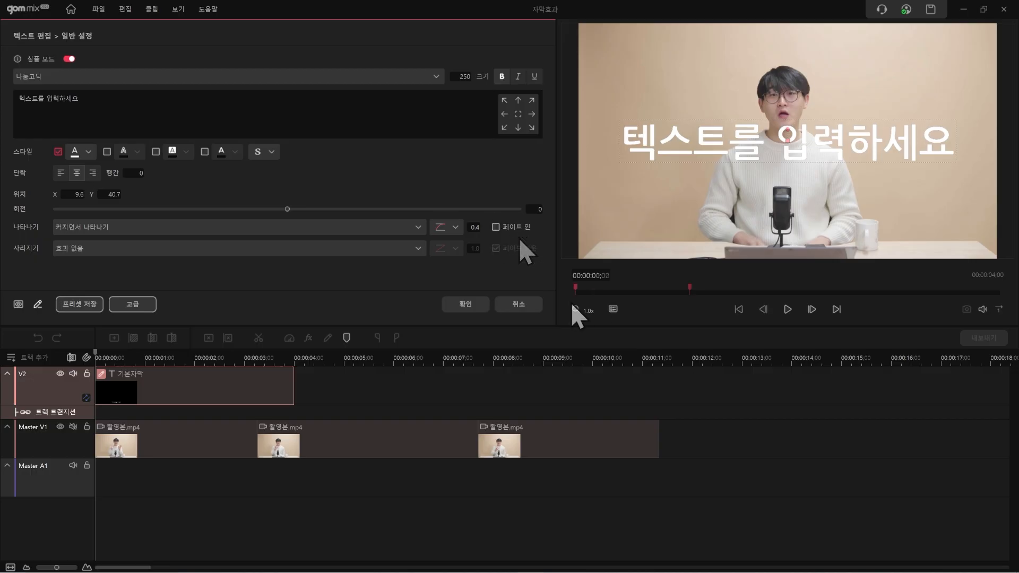
click(788, 310)
click(789, 311)
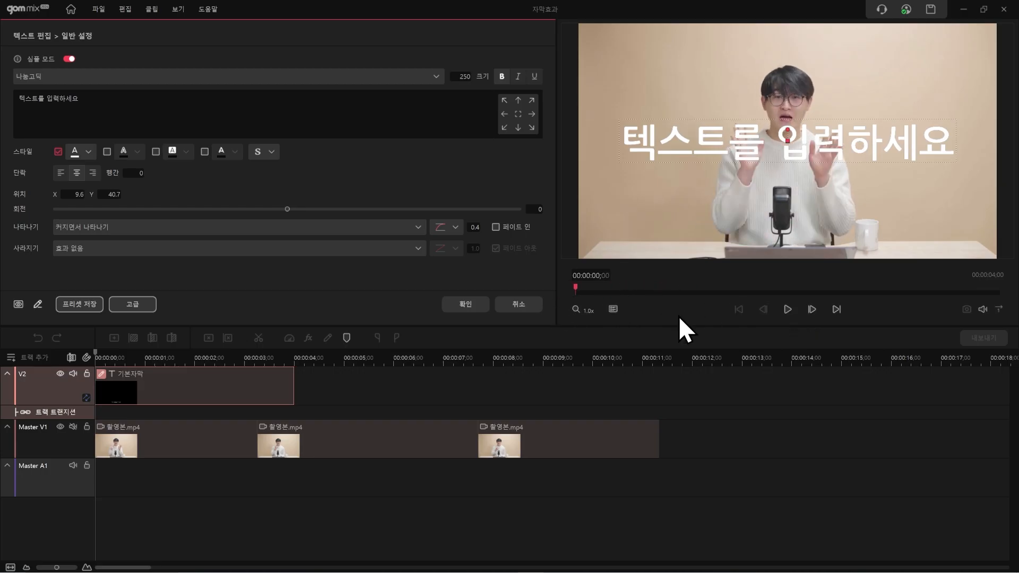
click(788, 309)
click(802, 200)
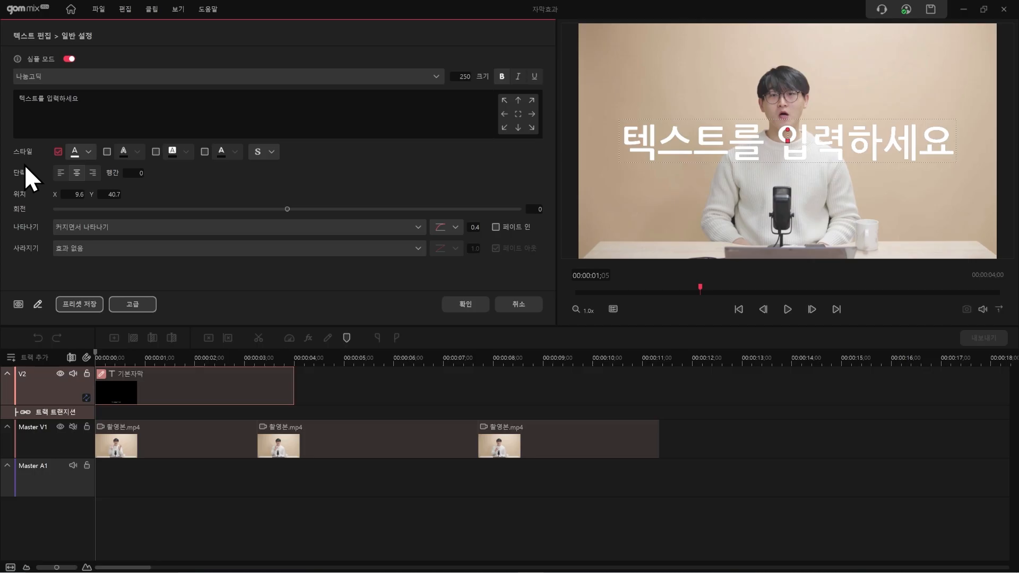
Add a black outline to the caption text and review the outline and shadow options in the advanced text settings
click(108, 152)
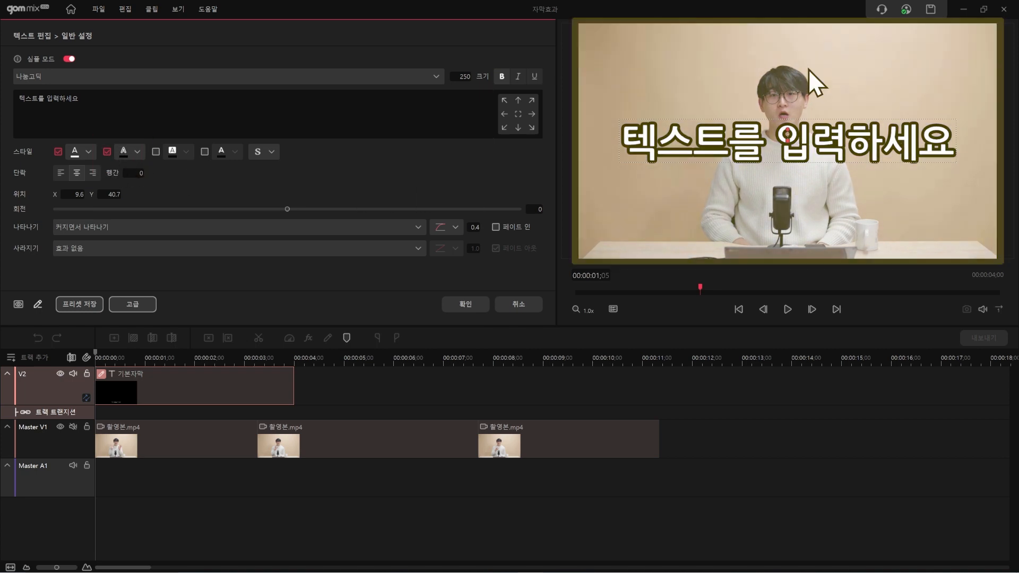
click(144, 304)
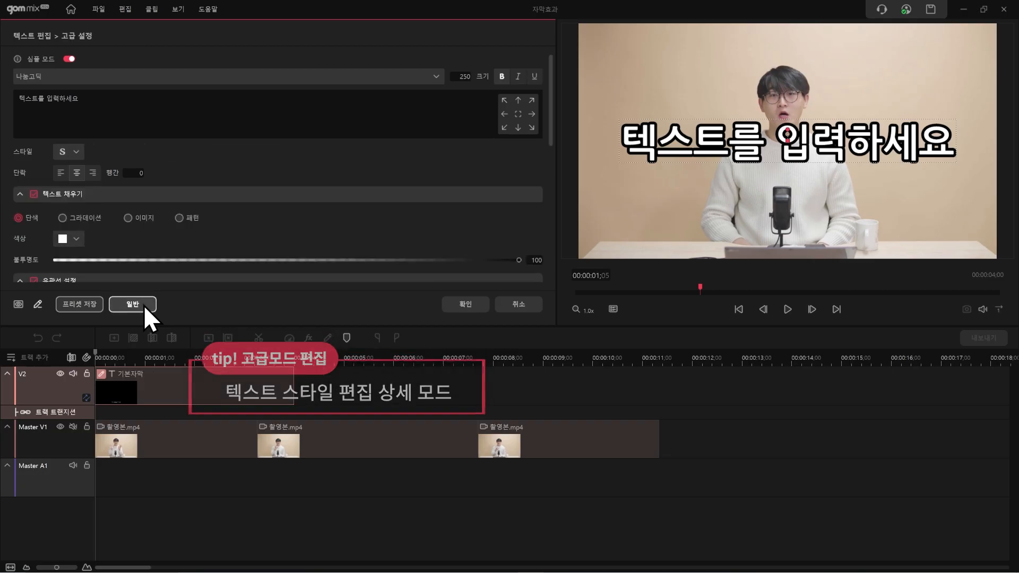
scroll(271, 186, down, 4)
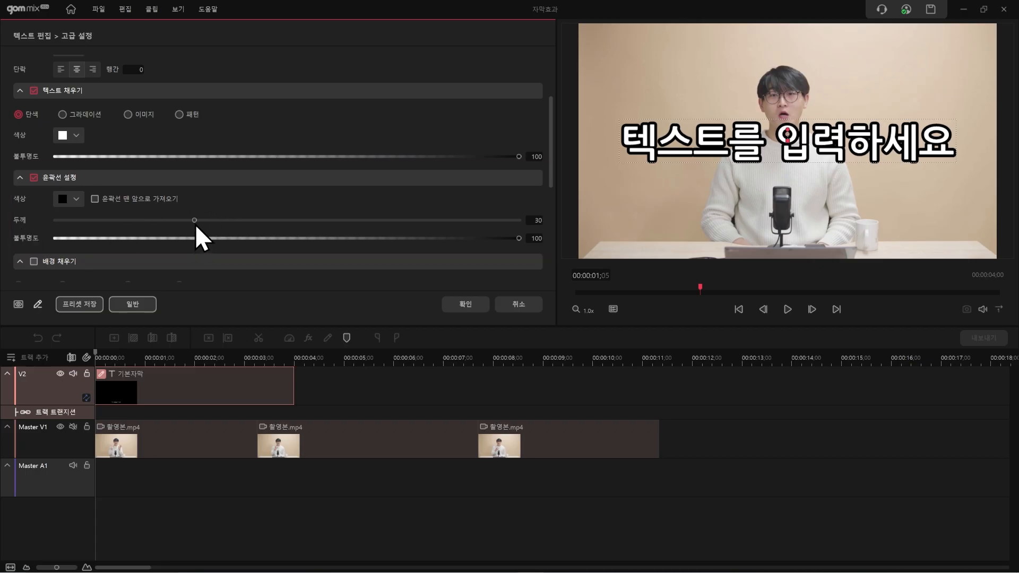
drag(195, 221, 149, 276)
scroll(243, 173, down, 5)
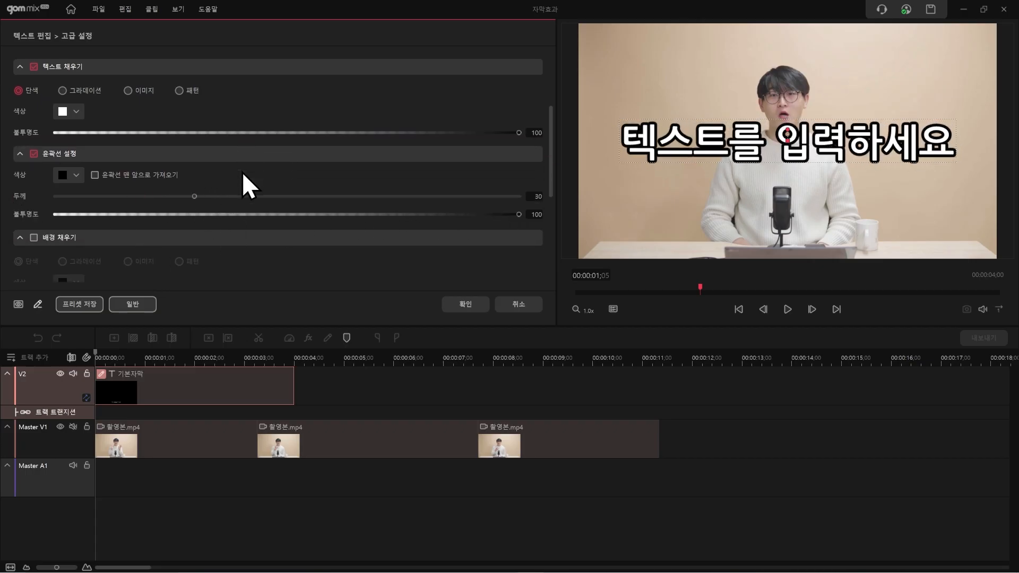
scroll(243, 173, down, 2)
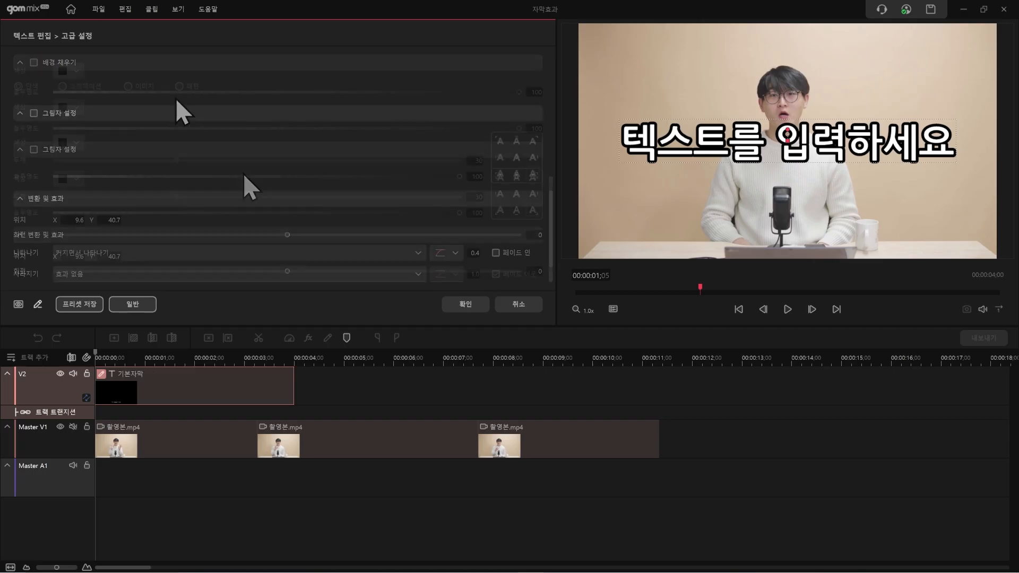
click(134, 305)
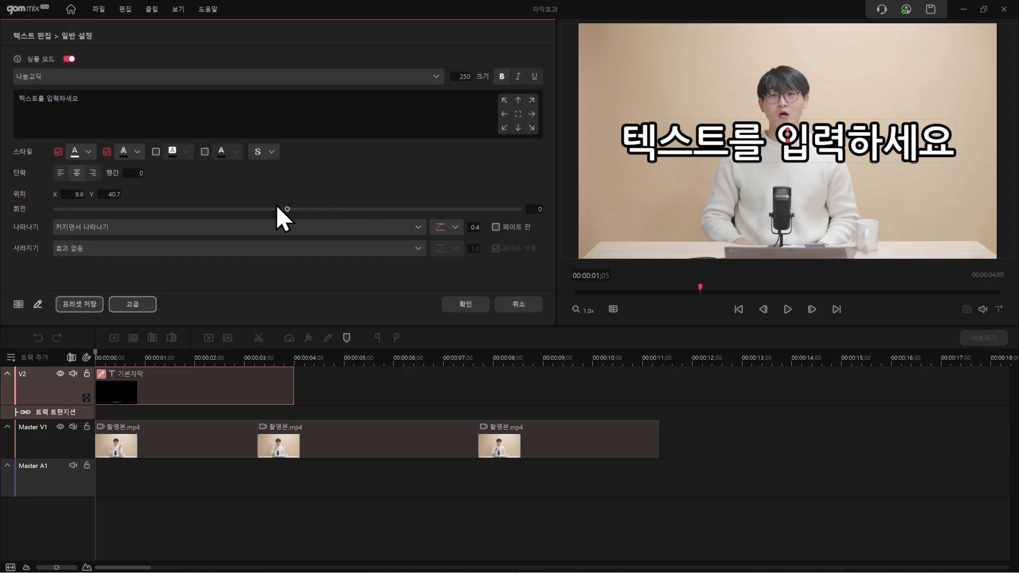
Preview the entrance animation of the outlined caption
drag(121, 97, 9, 96)
click(106, 92)
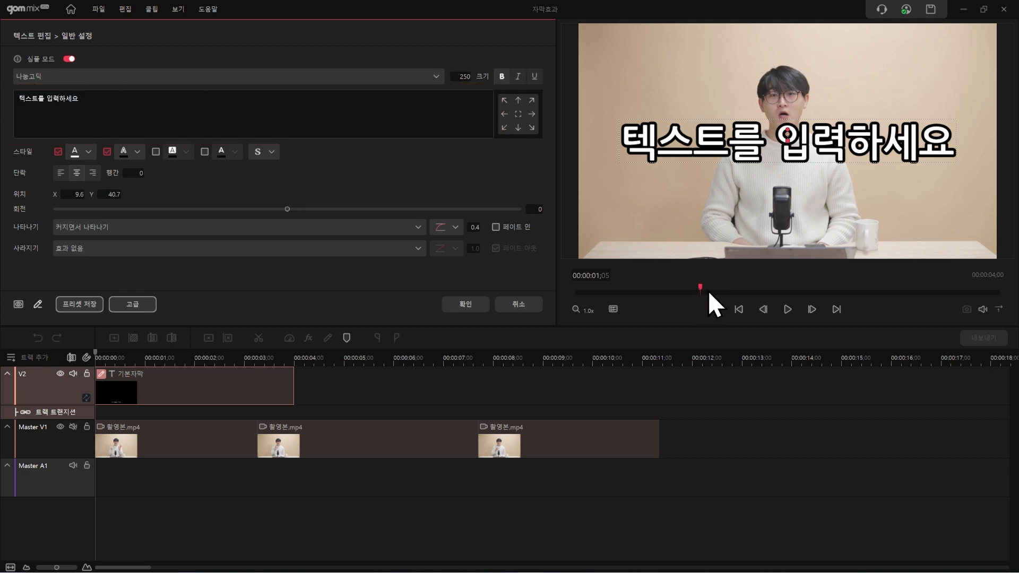
click(789, 310)
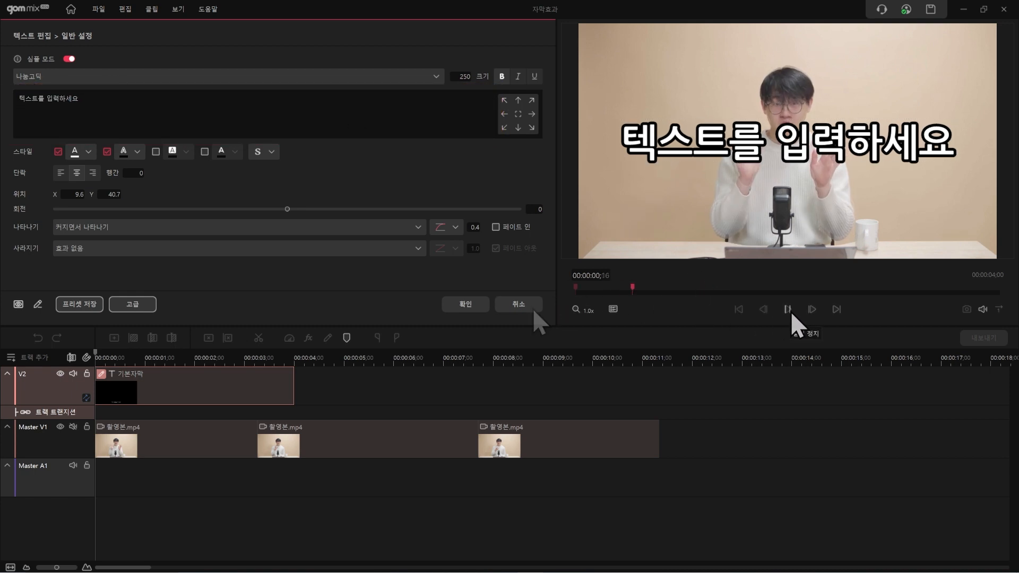
Save the caption style as a preset named 등장 모션 자막 and apply the caption edits
click(83, 305)
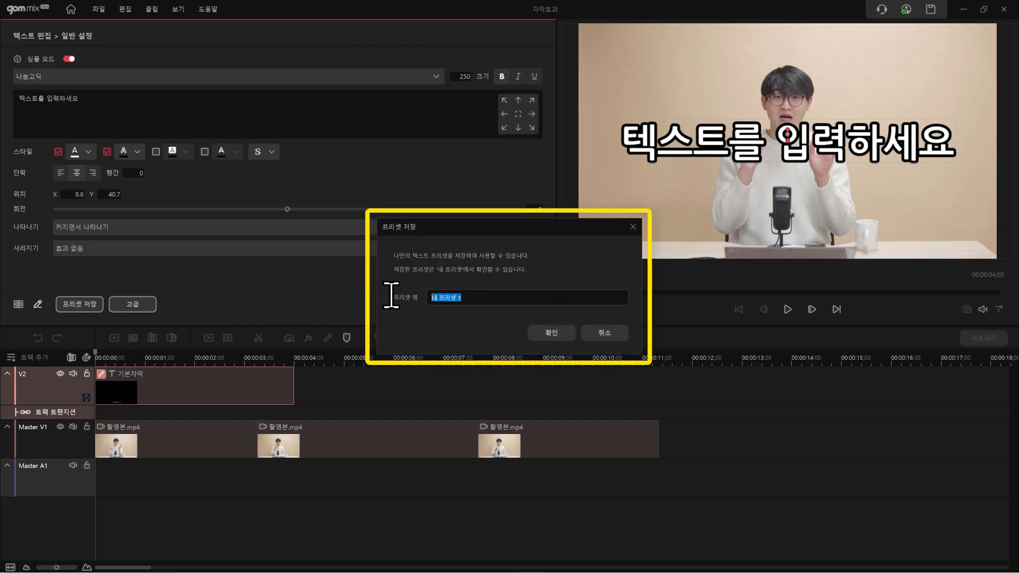
text(등장 모션 자막)
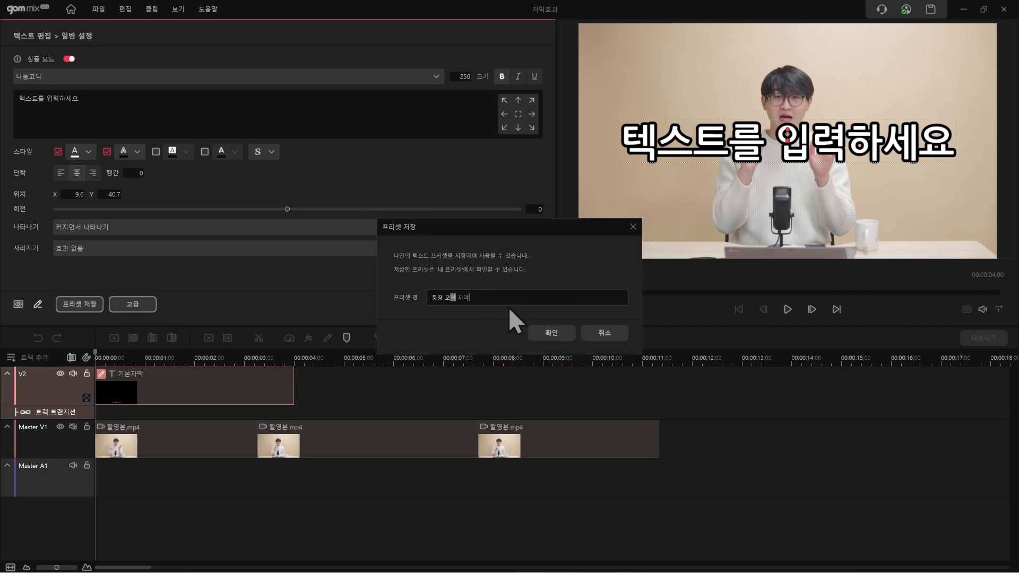
click(558, 336)
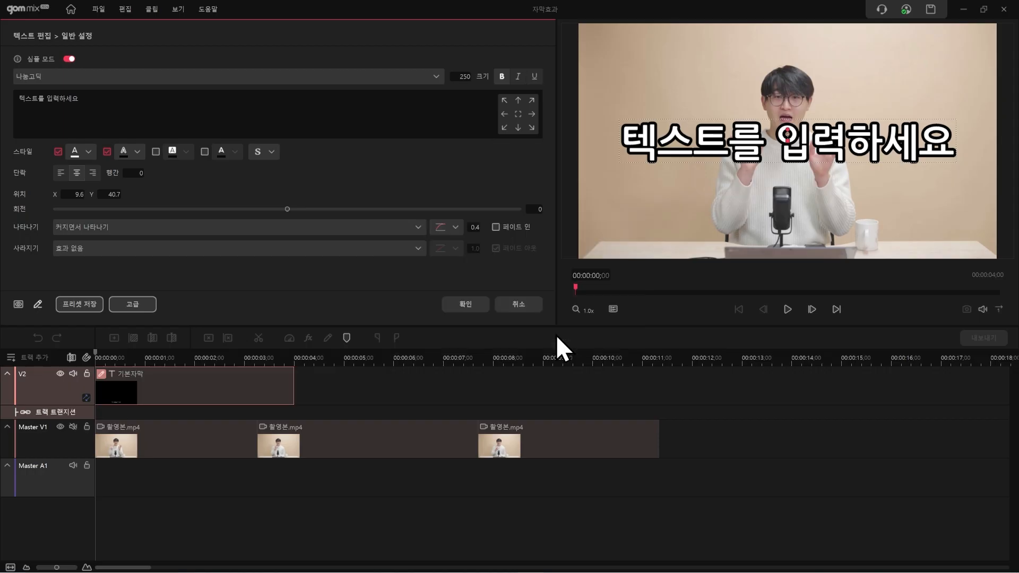
click(467, 307)
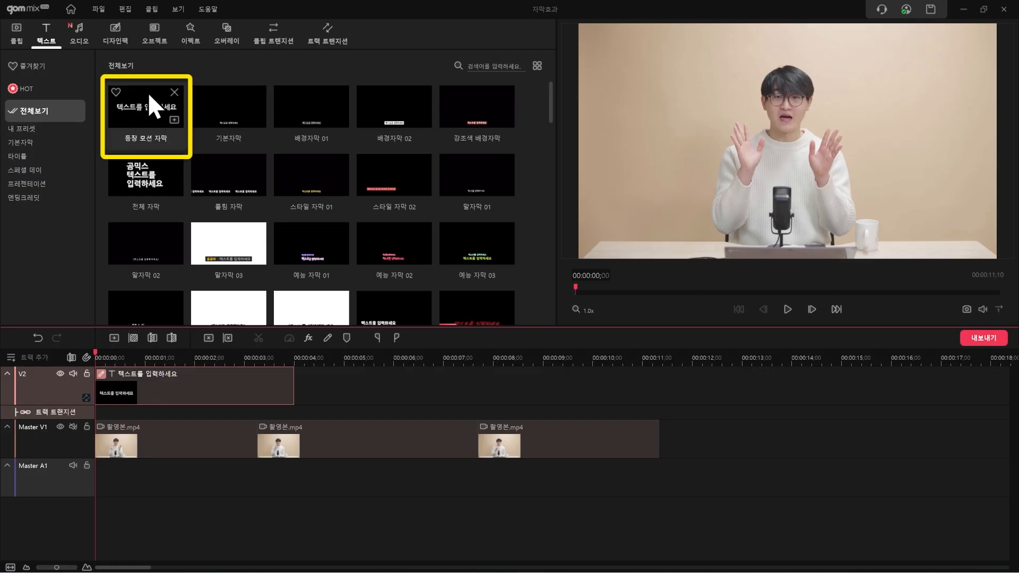
Try inserting several captions from the 등장 모션 자막 preset on track V2, and undo the insertions
click(174, 120)
click(174, 120)
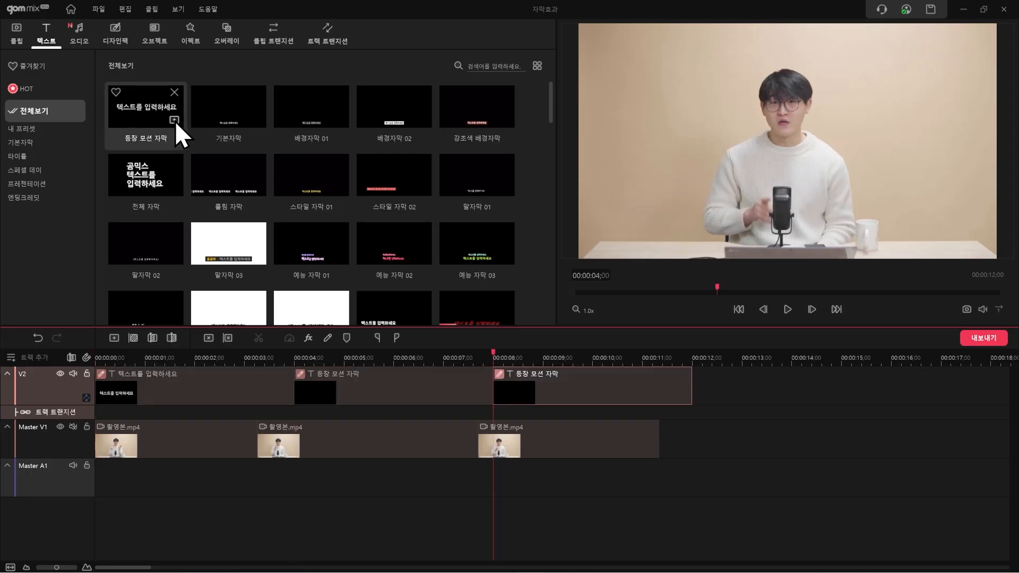
click(174, 120)
drag(242, 353, 120, 357)
key(ctrl+z)
key(ctrl+z)
key(ctrl+z)
Trim the end of the caption clip on track V2 to the playhead, giving it a 15-frame duration
scroll(202, 492, up, 5)
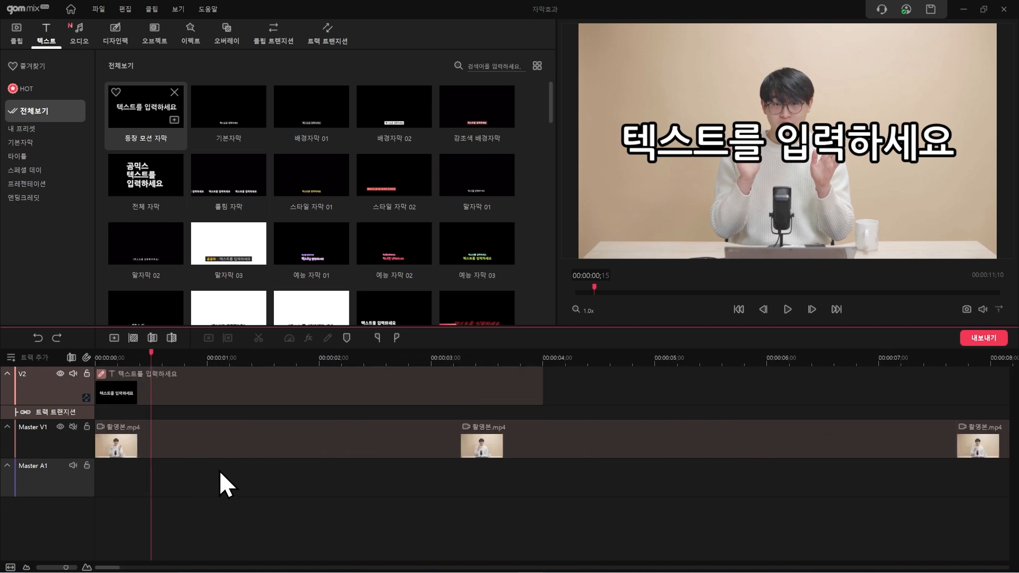
click(437, 385)
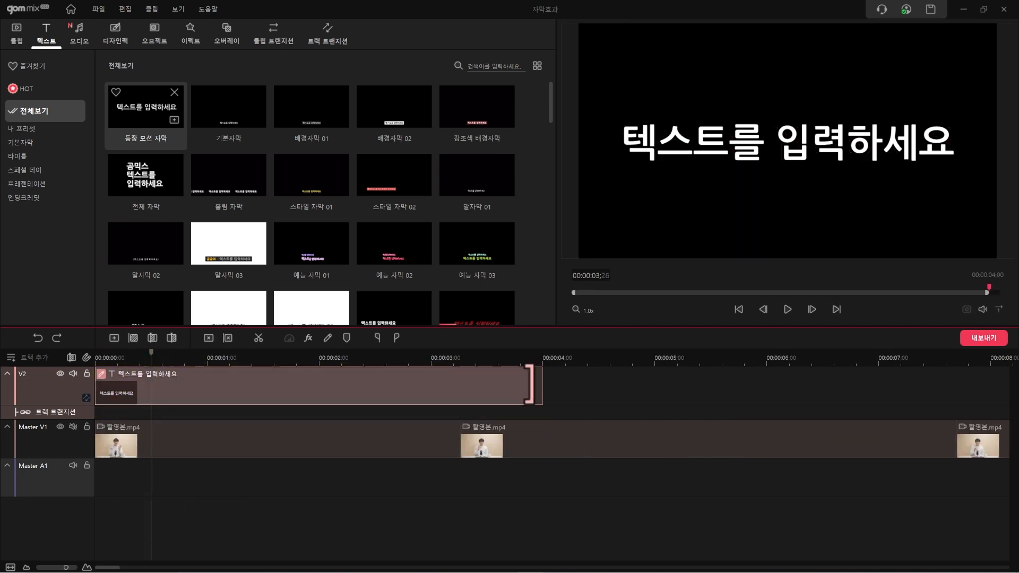
drag(530, 384, 155, 408)
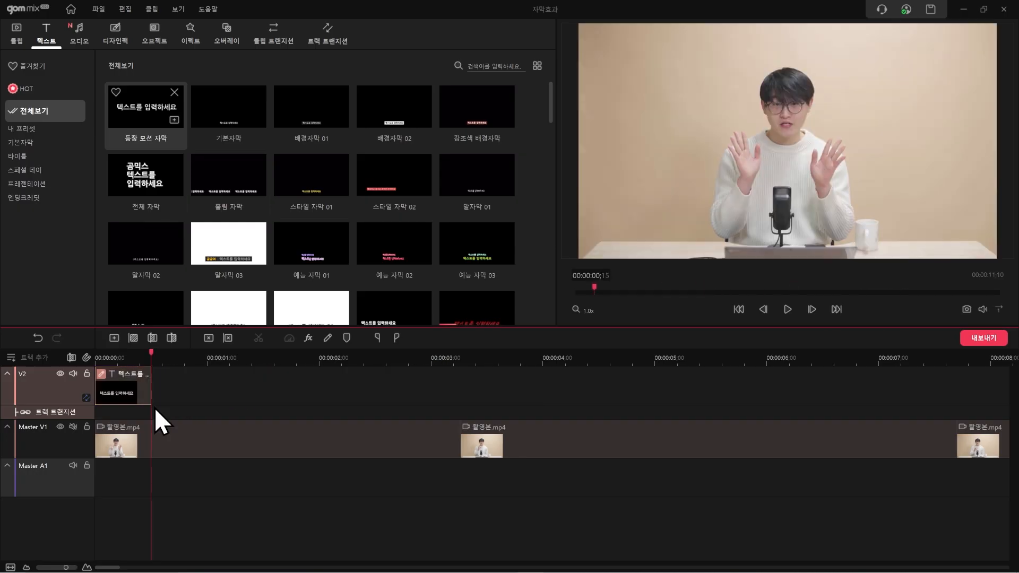
mouse_move(152, 367)
mouse_down()
mouse_move(85, 377)
mouse_move(151, 375)
mouse_up()
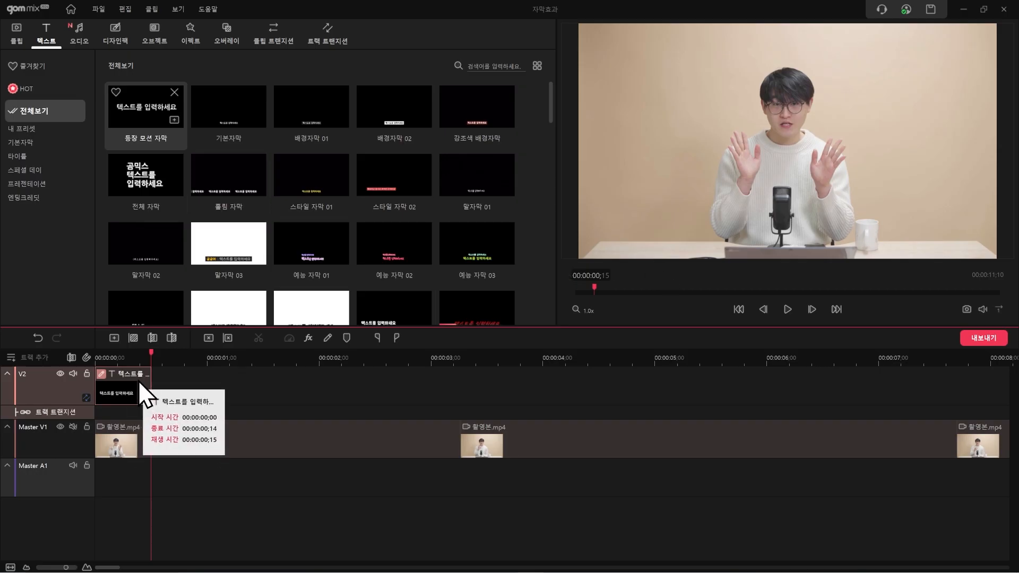
Duplicate the short caption into four back-to-back captions on track V2, with the last one reaching the end of the first video clip
key(ctrl+c)
key(ctrl+v)
key(ctrl+v)
key(ctrl+v)
key(ctrl+v)
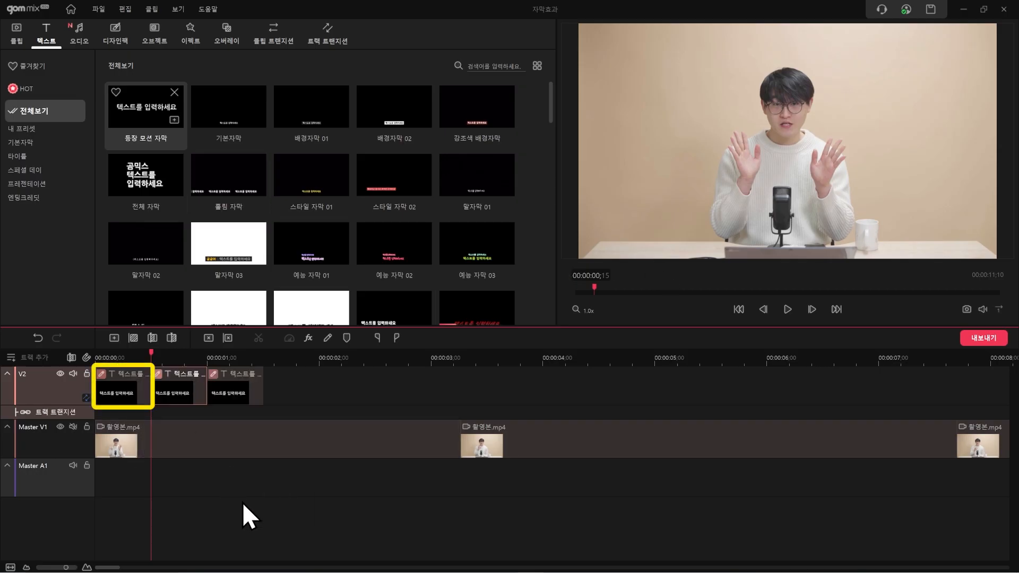
key(Home)
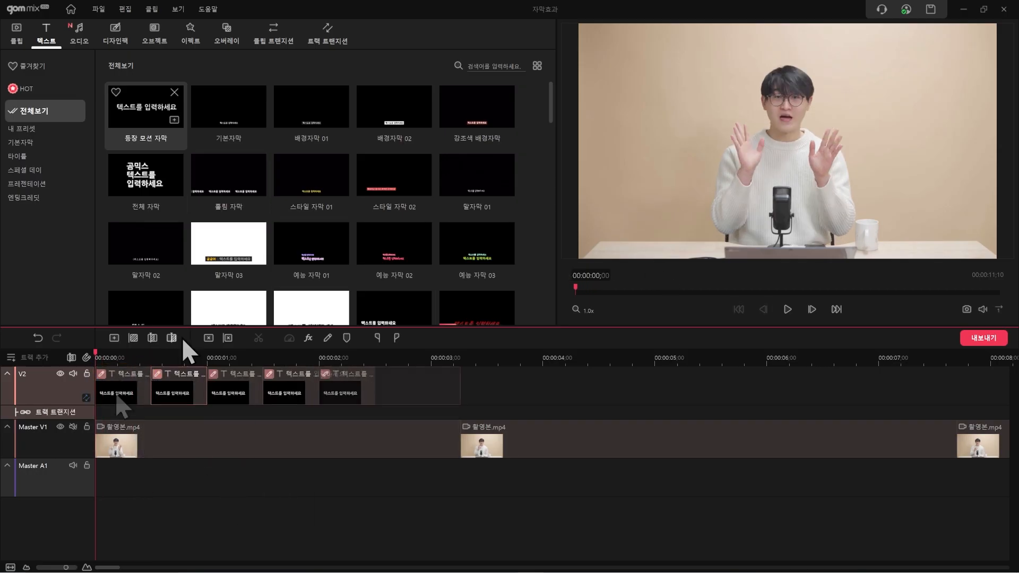
key(ctrl+z)
Replace the text of the four captions with 자막에, 리듬감이, 생기지 and 않았나요? in order
double_click(127, 401)
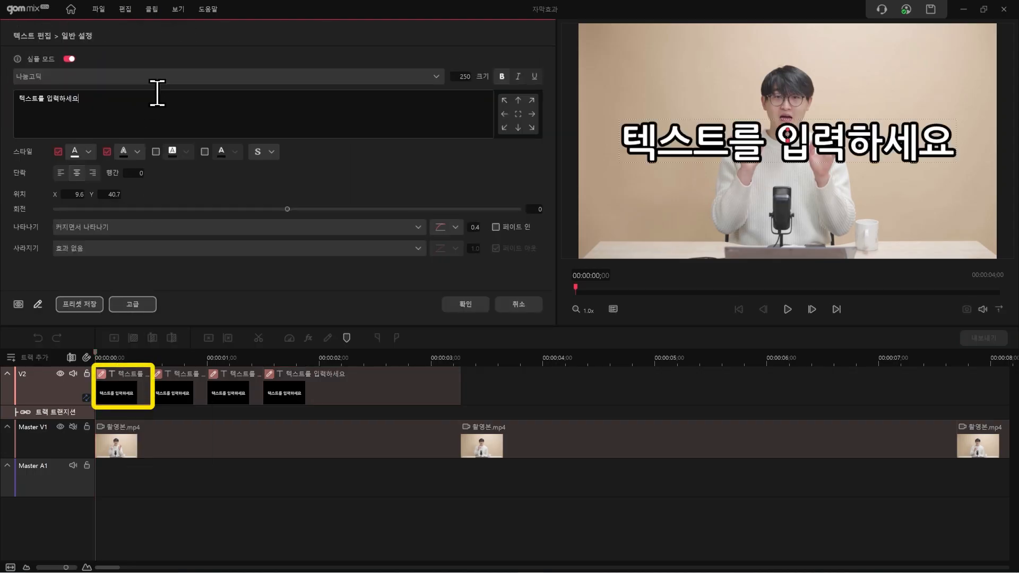
drag(154, 93, 5, 102)
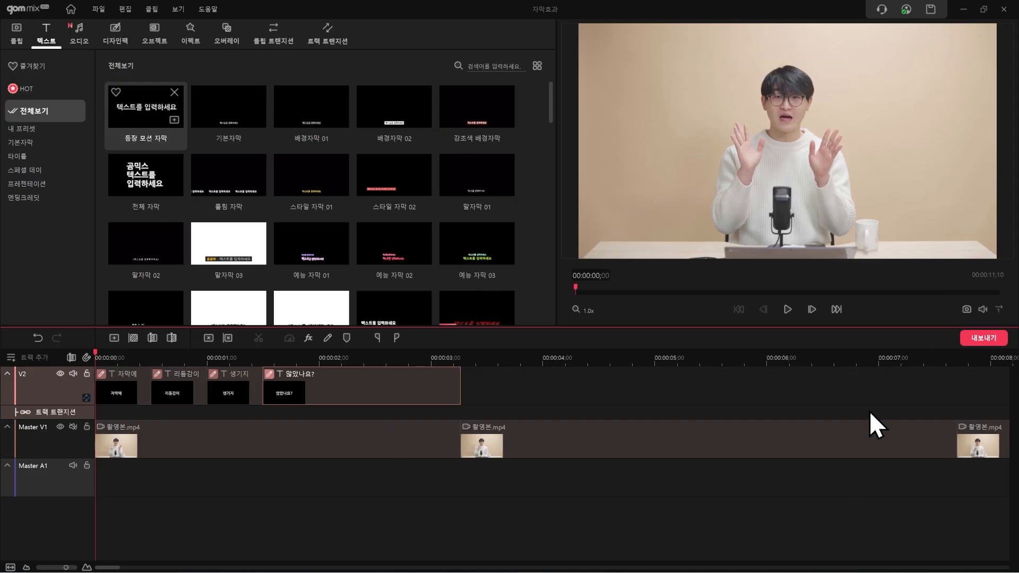
Play the timeline to check how the four word-by-word captions appear over the video
key(space)
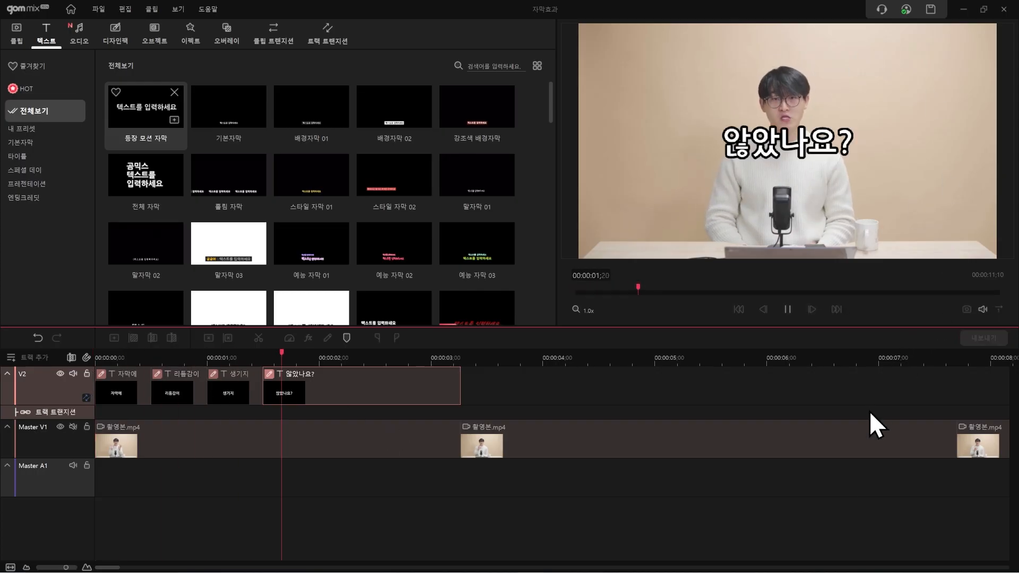
key(space)
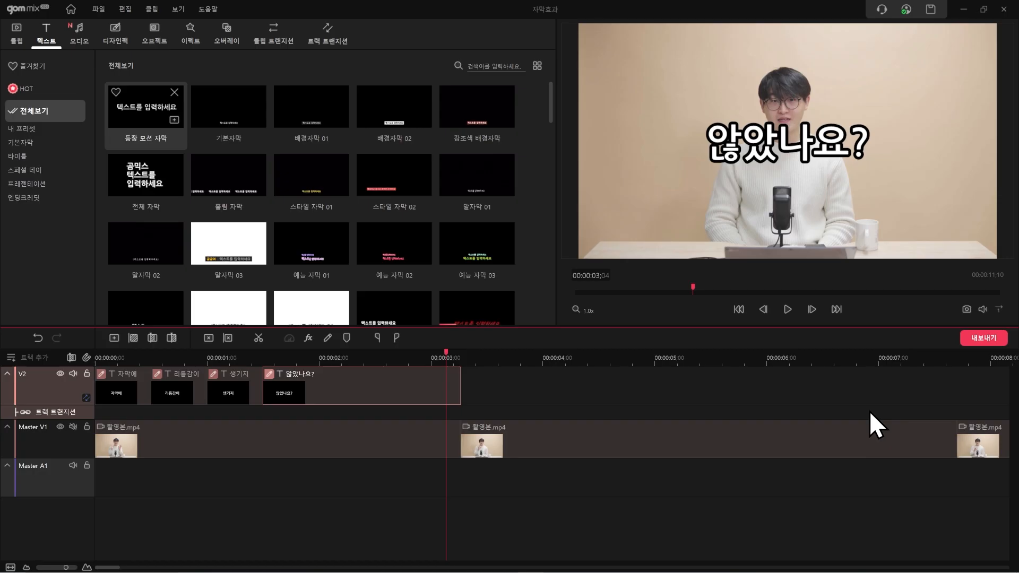
key(space)
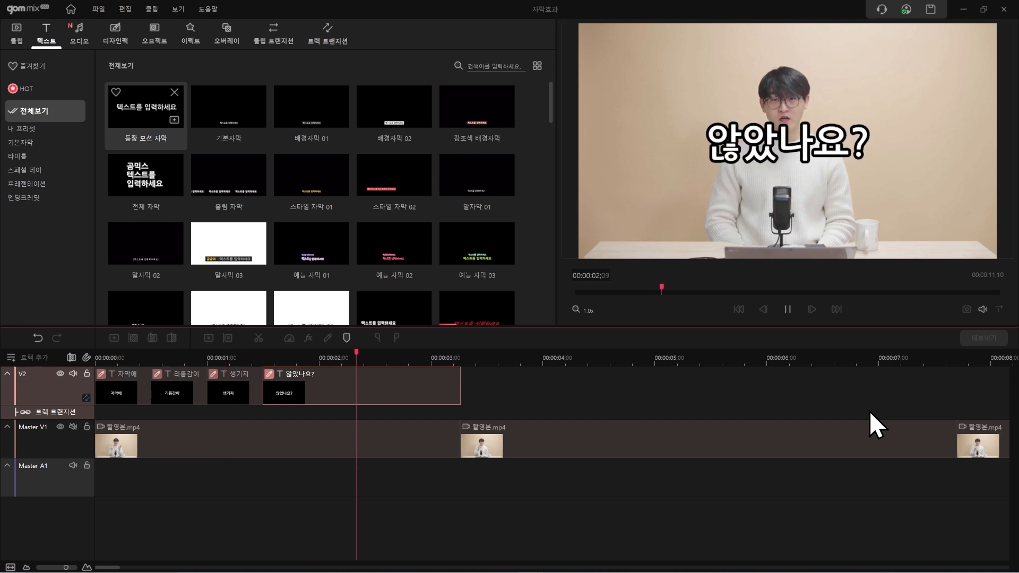
key(space)
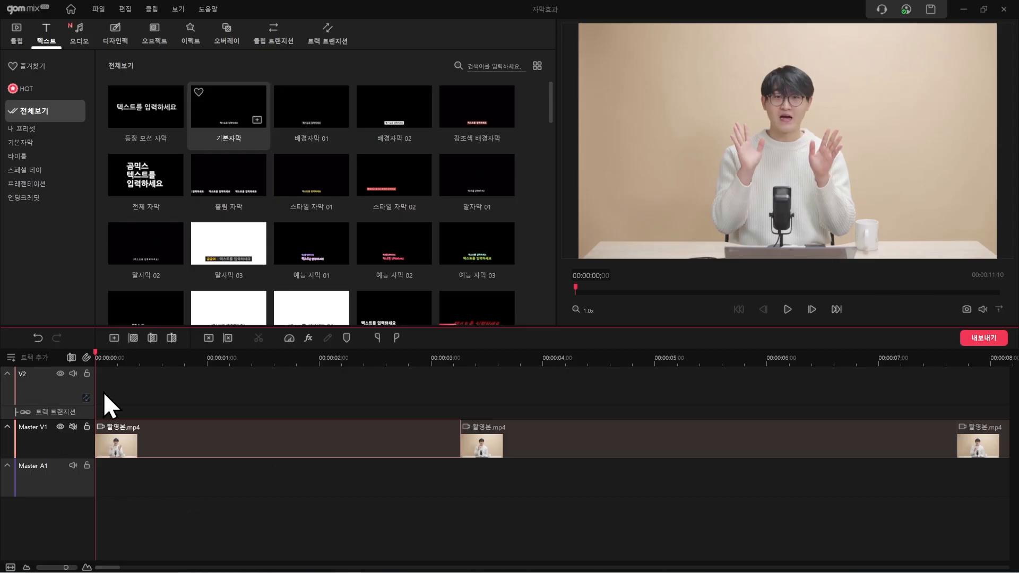
Add a 기본자막 caption at the start of the empty V2 track and trim it to the end of the first video clip
click(126, 387)
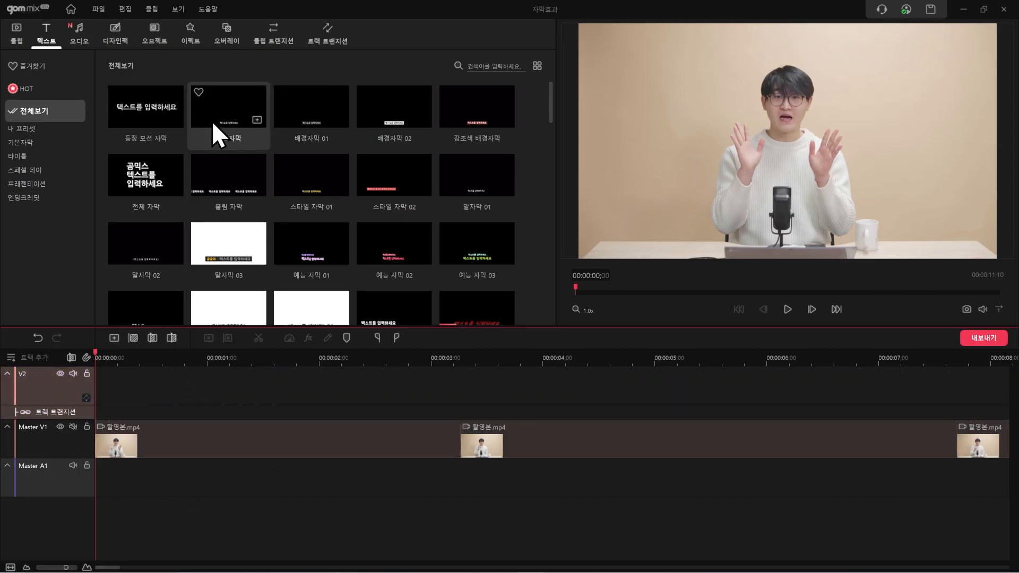
click(257, 120)
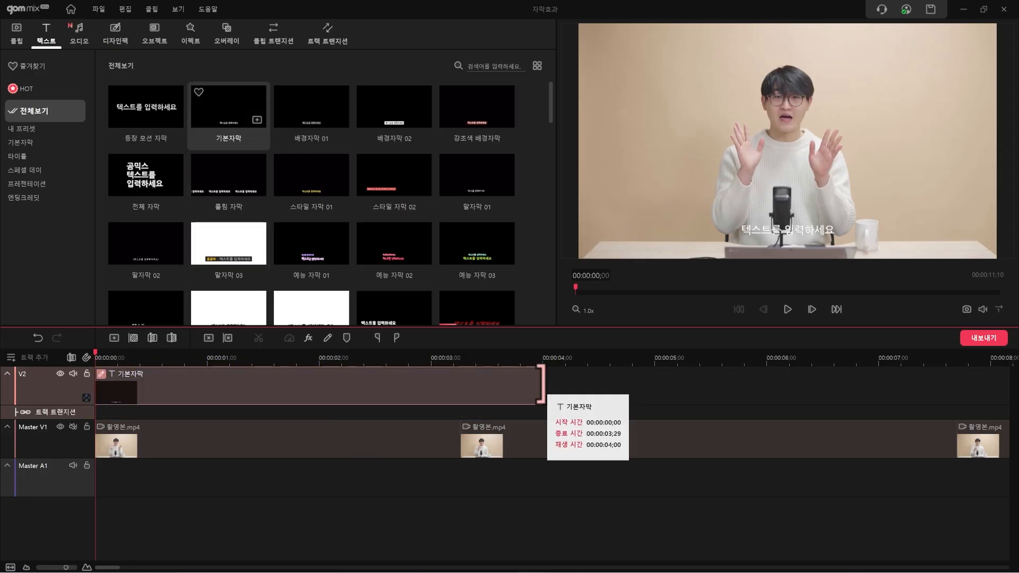
drag(542, 386, 461, 383)
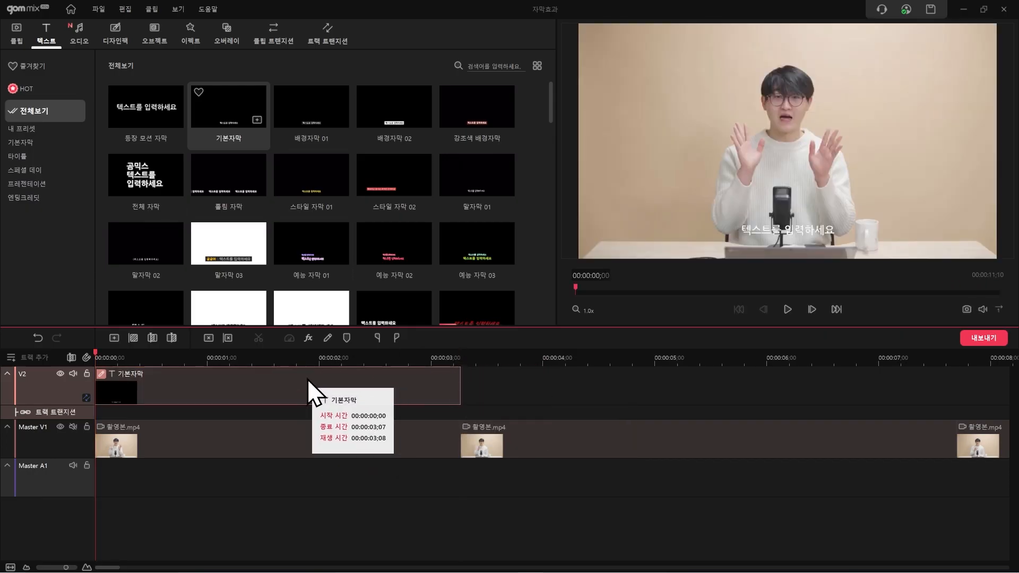
Apply the 변환 effect to the first video clip, enlarging it to 153.2 and positioning it at X -4.7, Y -21.5
click(215, 442)
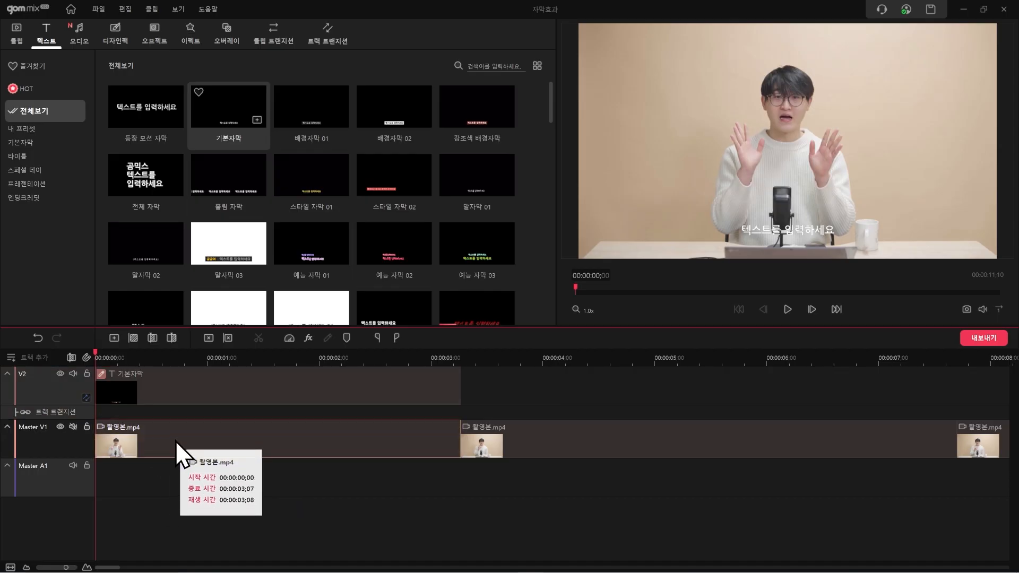
click(195, 38)
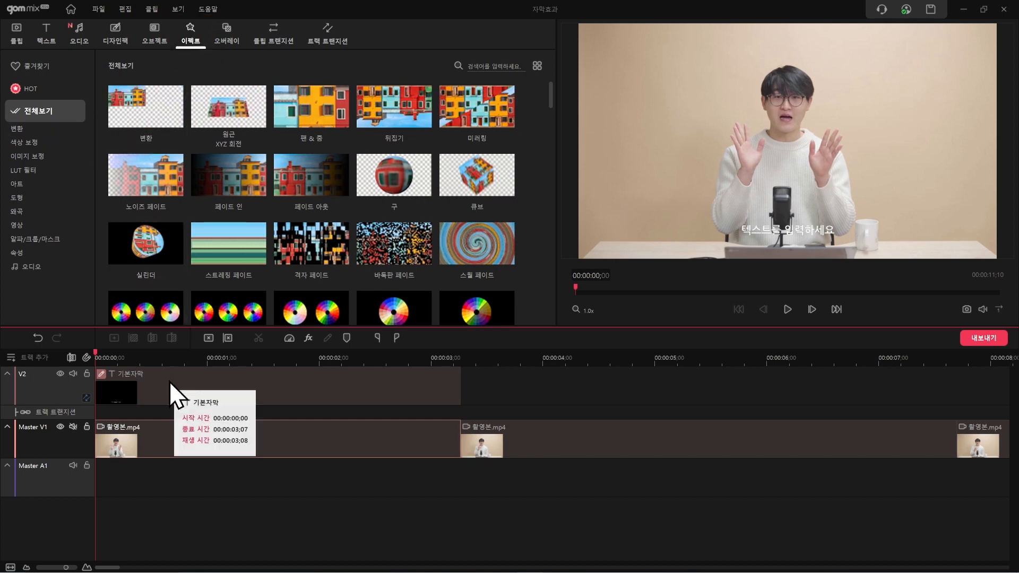
double_click(127, 116)
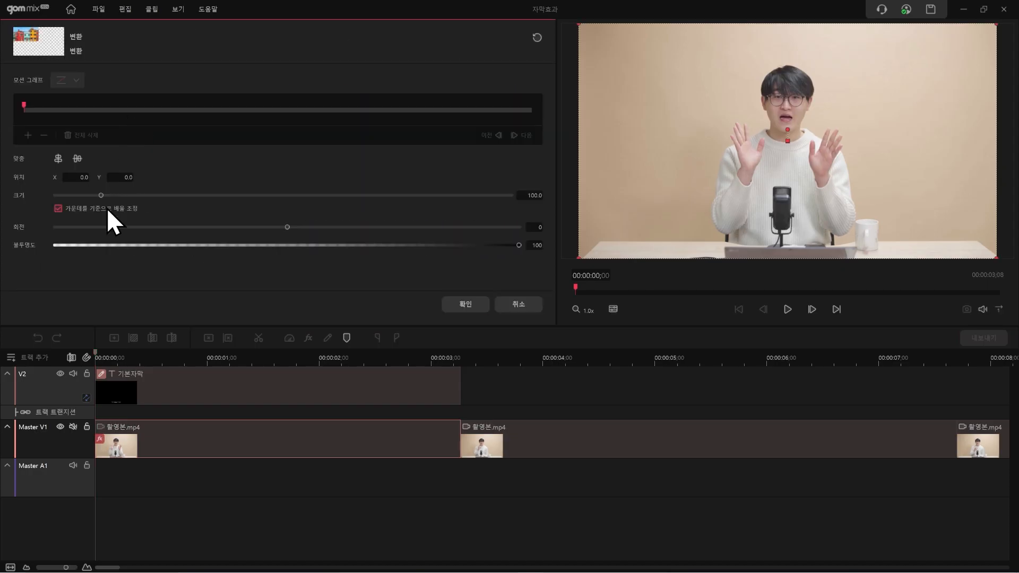
drag(103, 195, 125, 196)
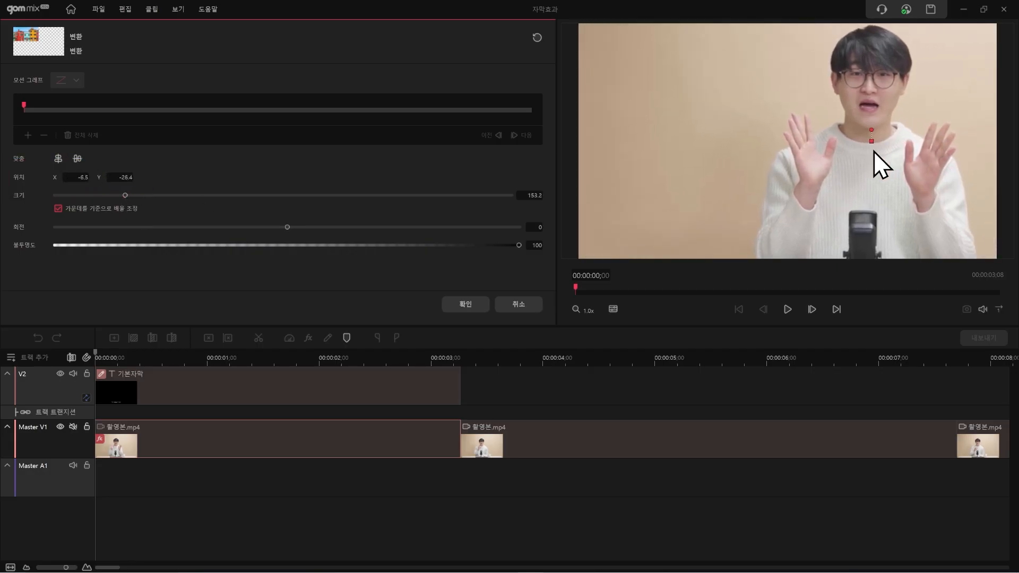
drag(873, 141, 879, 151)
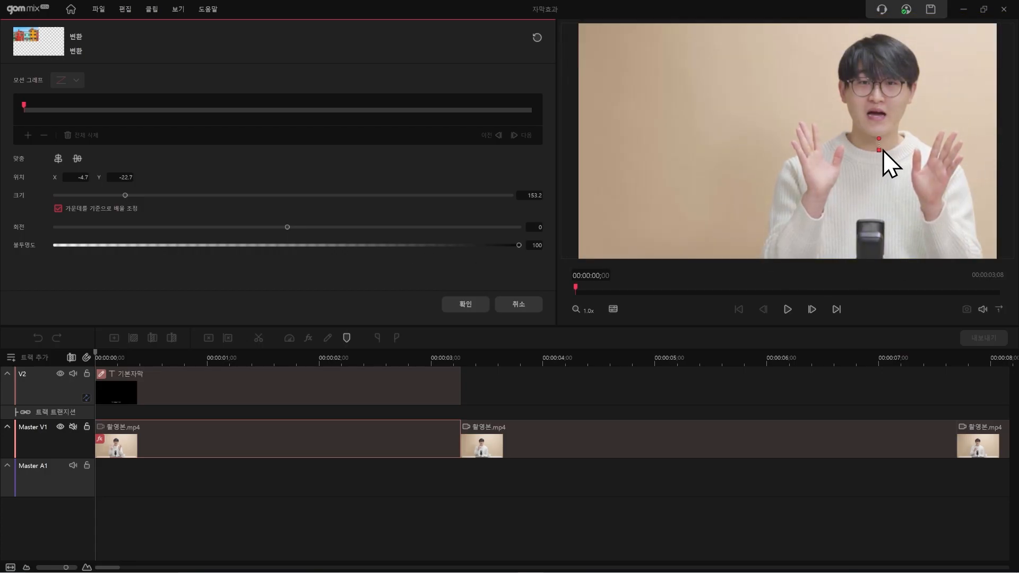
drag(895, 176, 897, 179)
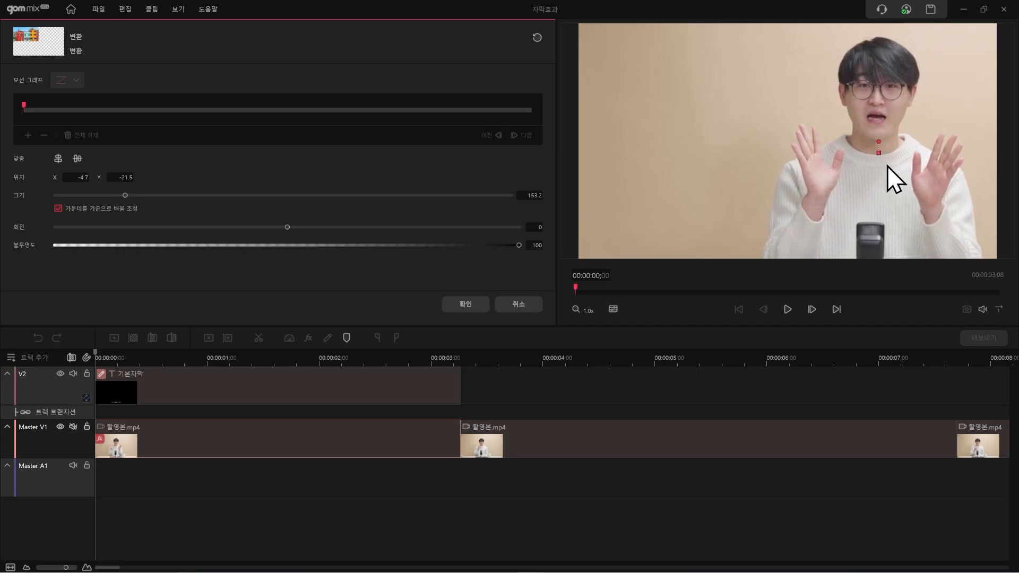
click(475, 309)
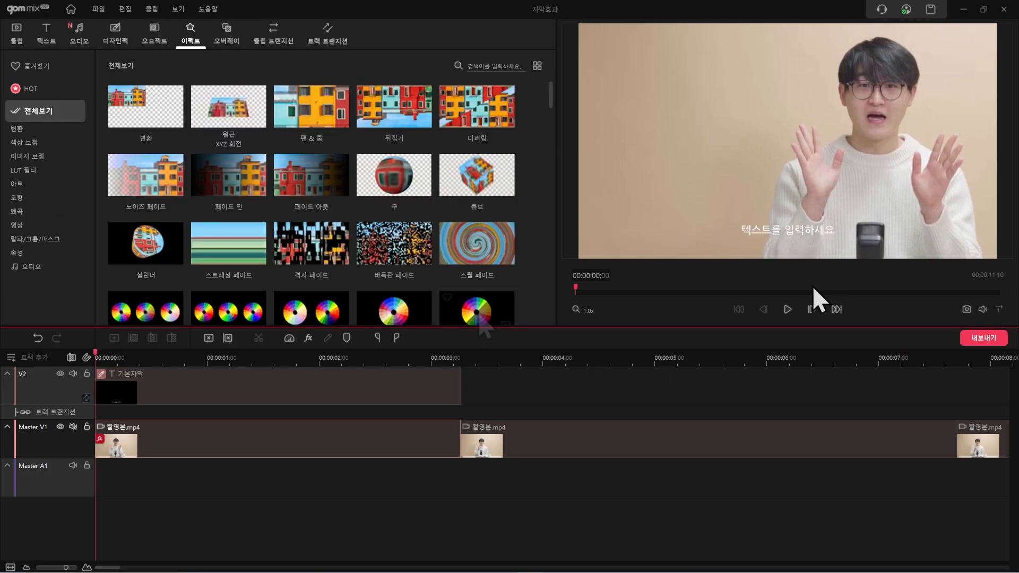
Replace the V2 caption's text with three lines: 중요한, 메시지 and 전달 자막
double_click(260, 391)
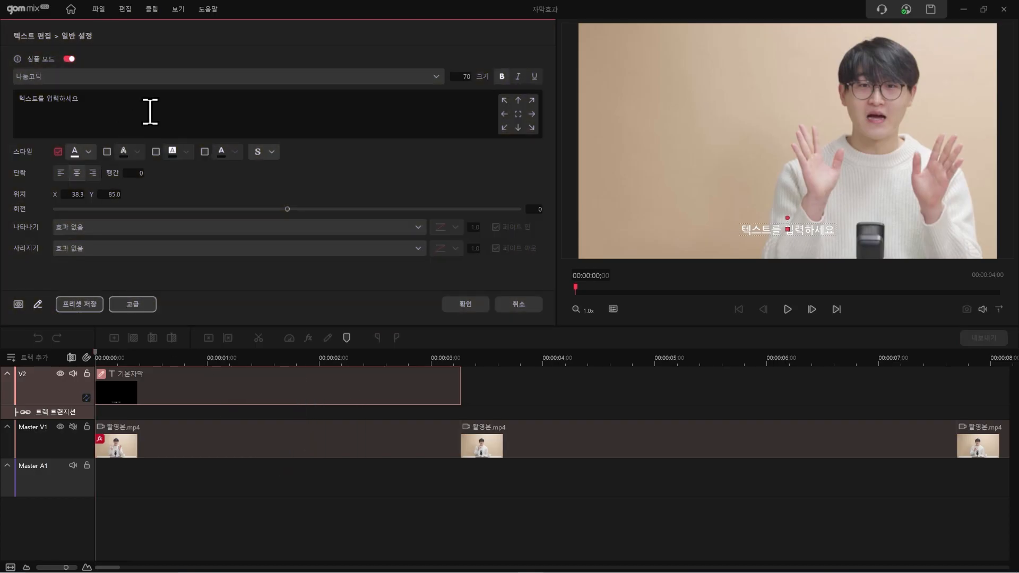
drag(170, 98, 7, 109)
text(ㅎ요한)
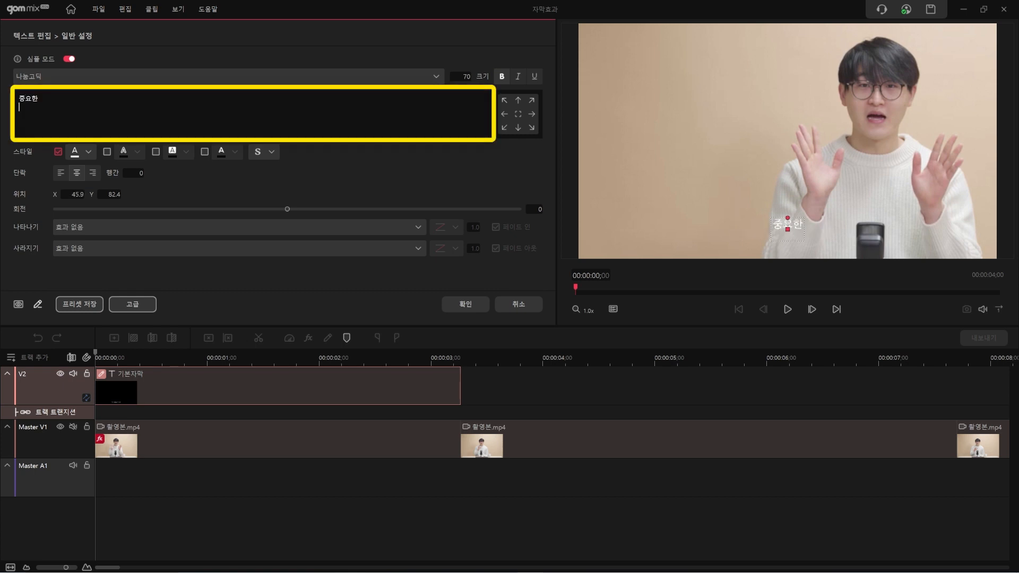
key(Return)
text(메시지)
key(Return)
text(전달 자막)
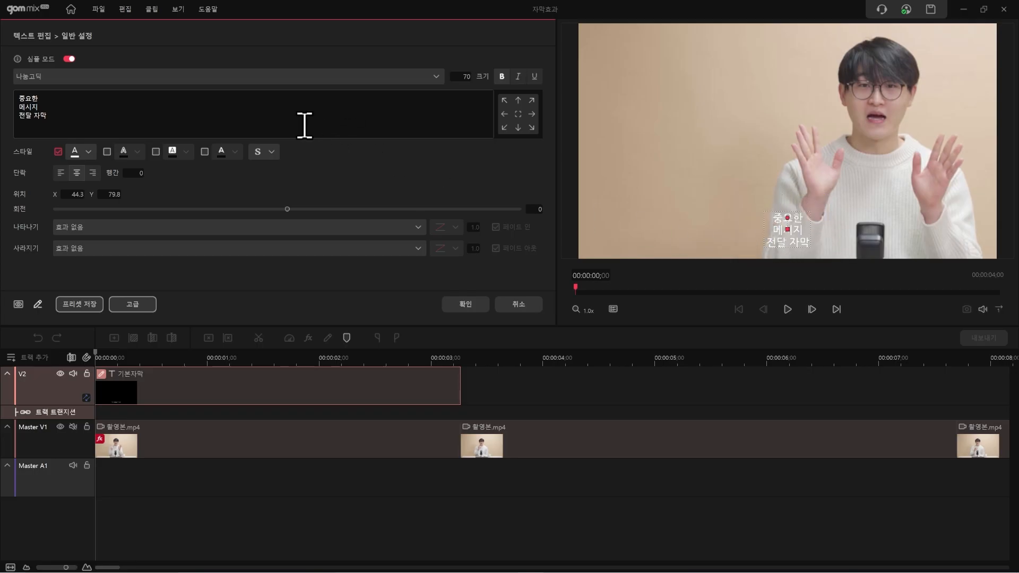
Set the caption's font size to 300 and align it to the middle of the frame's left edge
double_click(466, 77)
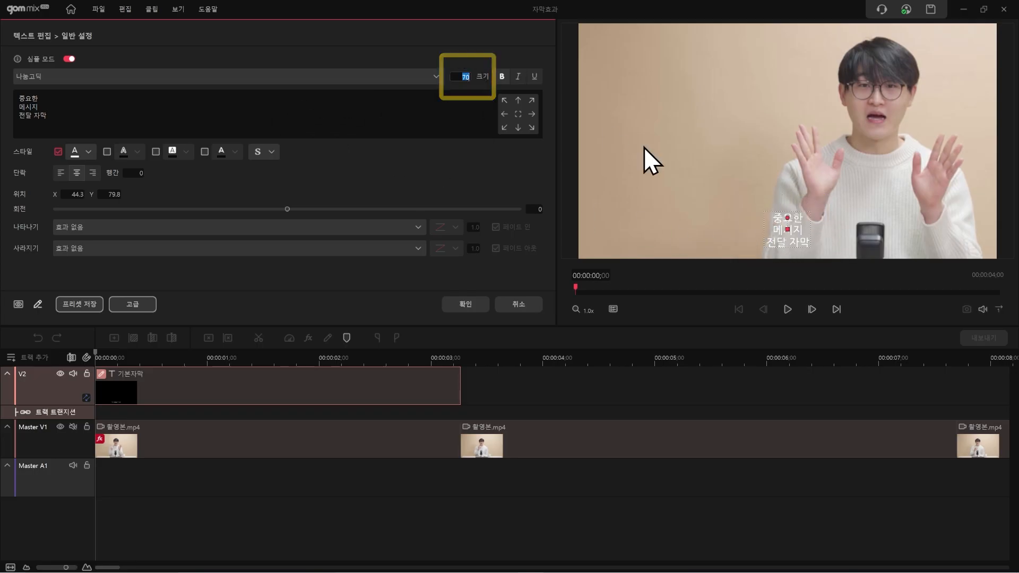
text(300)
key(Return)
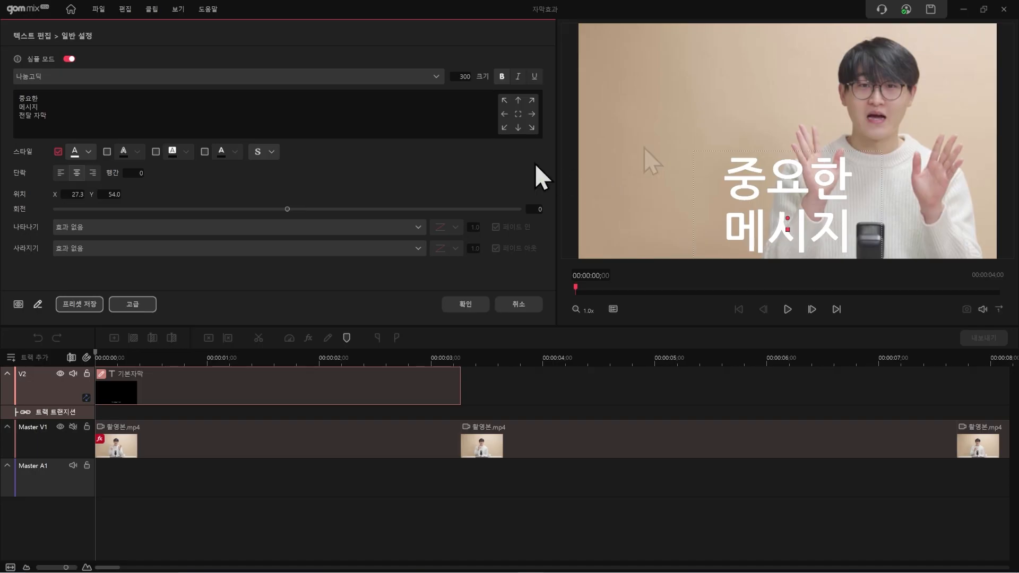
click(504, 114)
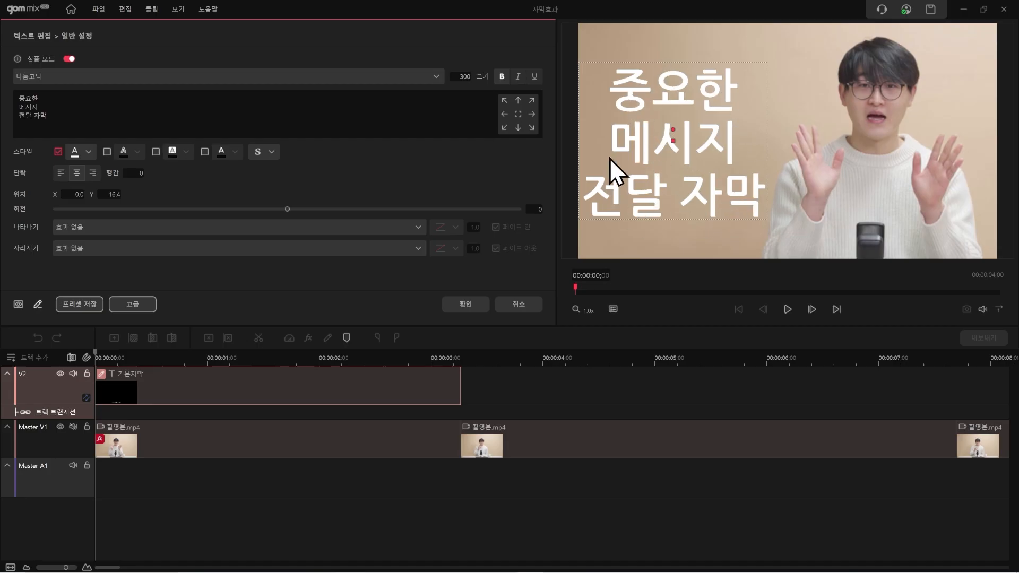
Left-align the caption's paragraph, indent each of its three lines with a space, and move the caption to X -1.9
click(62, 175)
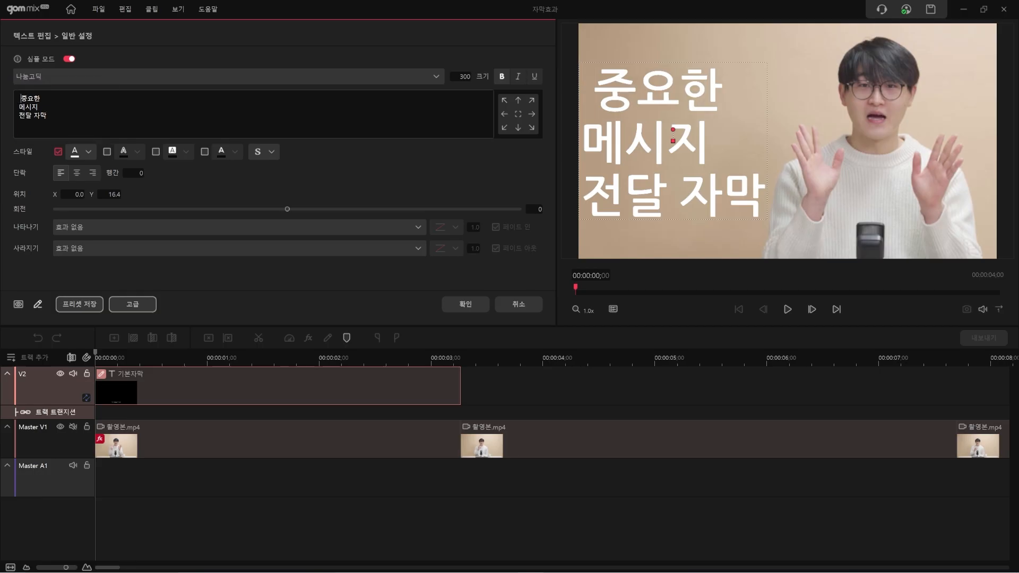
key(Down)
key(Home)
key(Down)
key(Home)
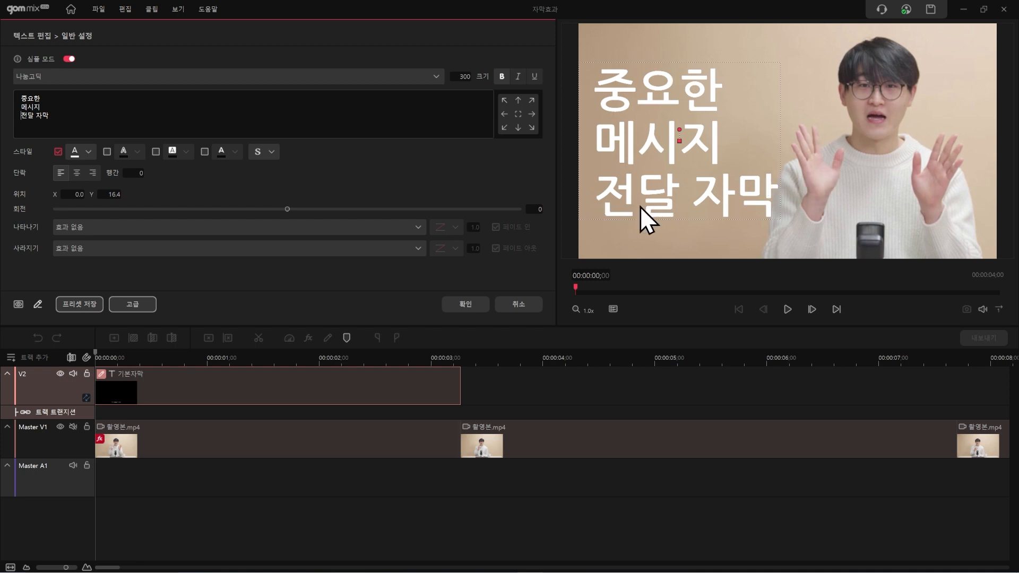
drag(677, 149, 671, 146)
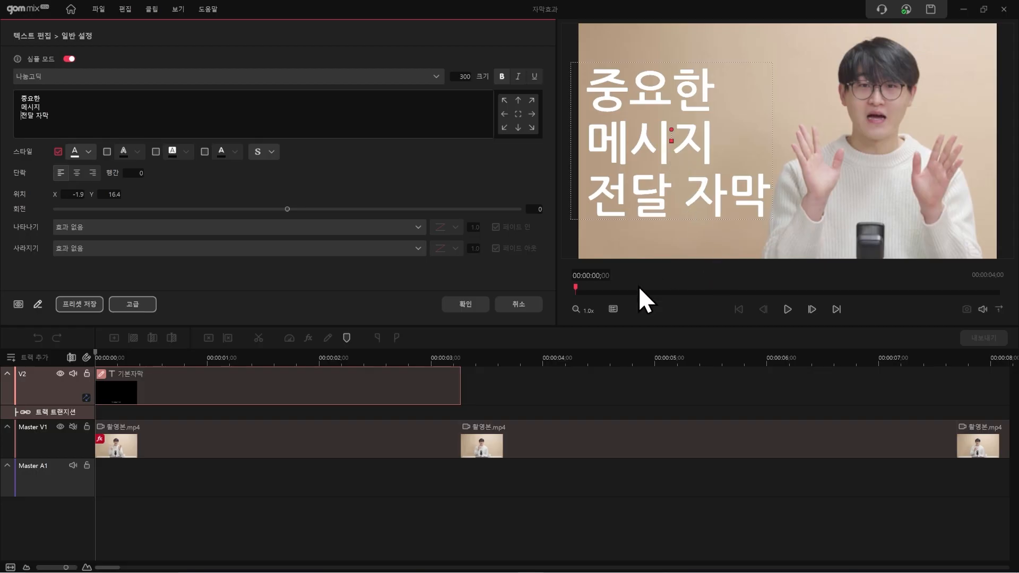
Set the caption's entrance effect to 오른쪽으로 당기기 and play the preview to check the animation
click(98, 227)
scroll(158, 275, down, 2)
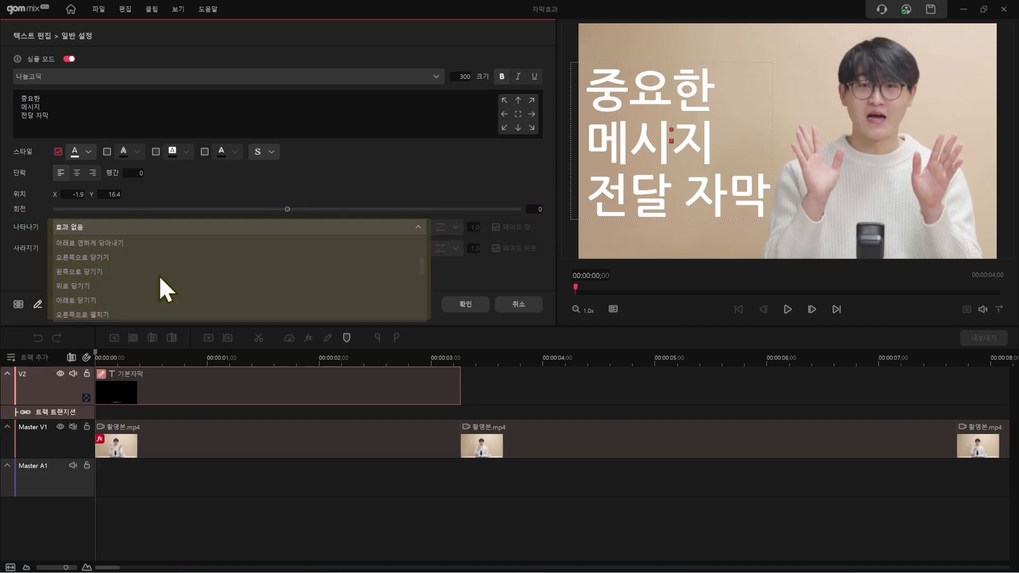
click(101, 257)
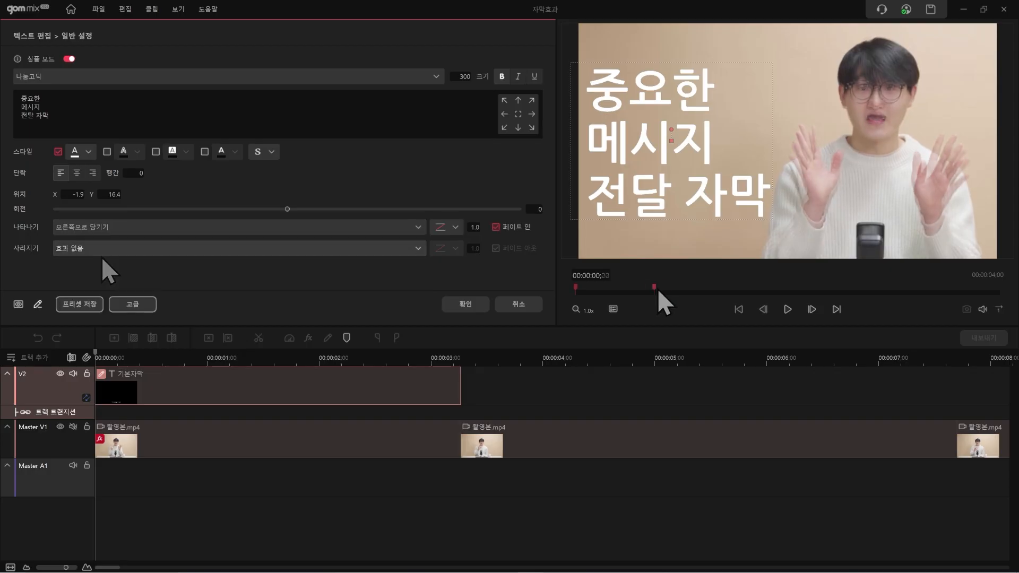
click(787, 309)
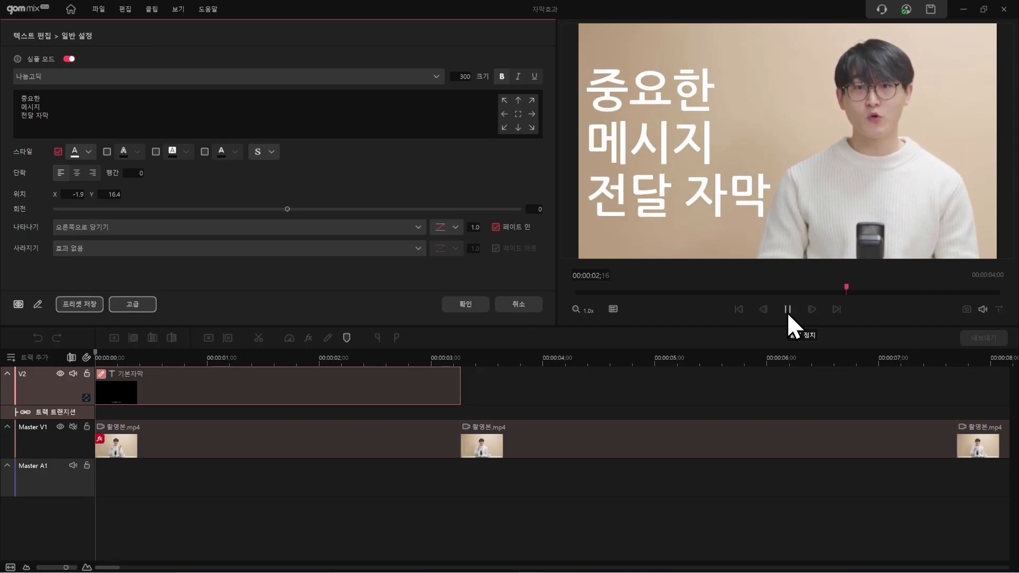
click(788, 311)
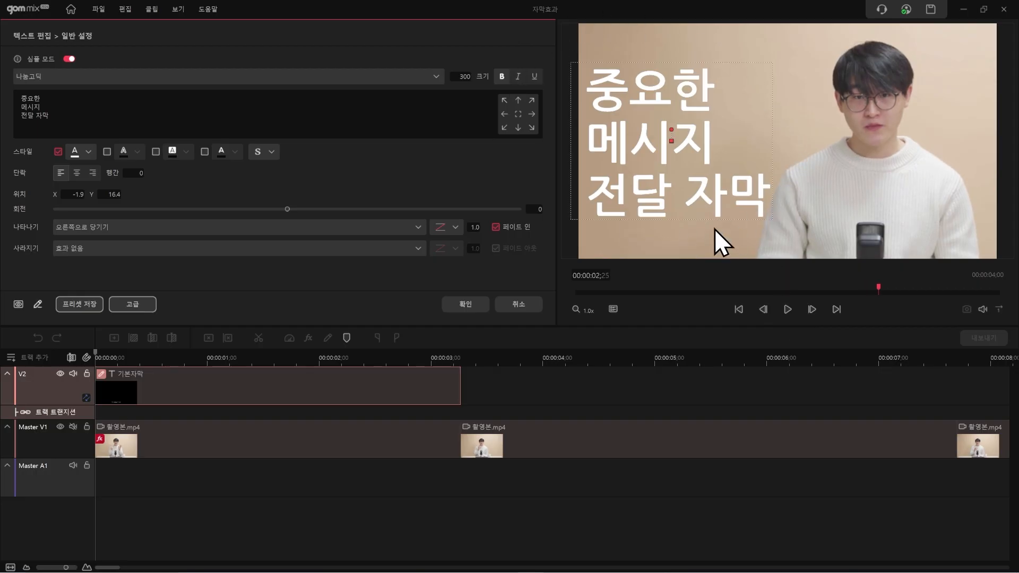
click(790, 311)
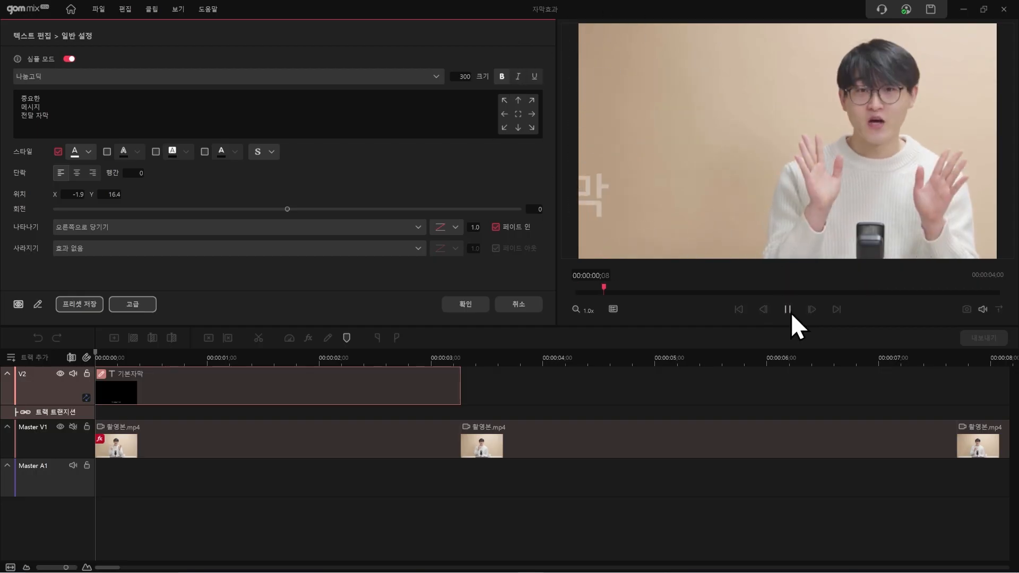
click(789, 311)
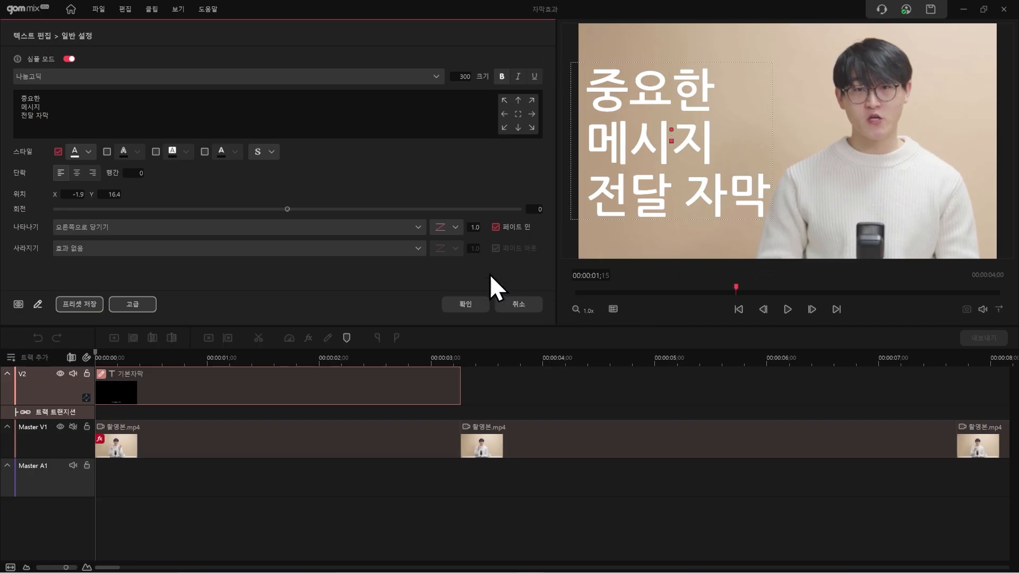
Change the entrance effect's motion graph to the ease-out curve in the second row of curves and preview the caption again
click(454, 233)
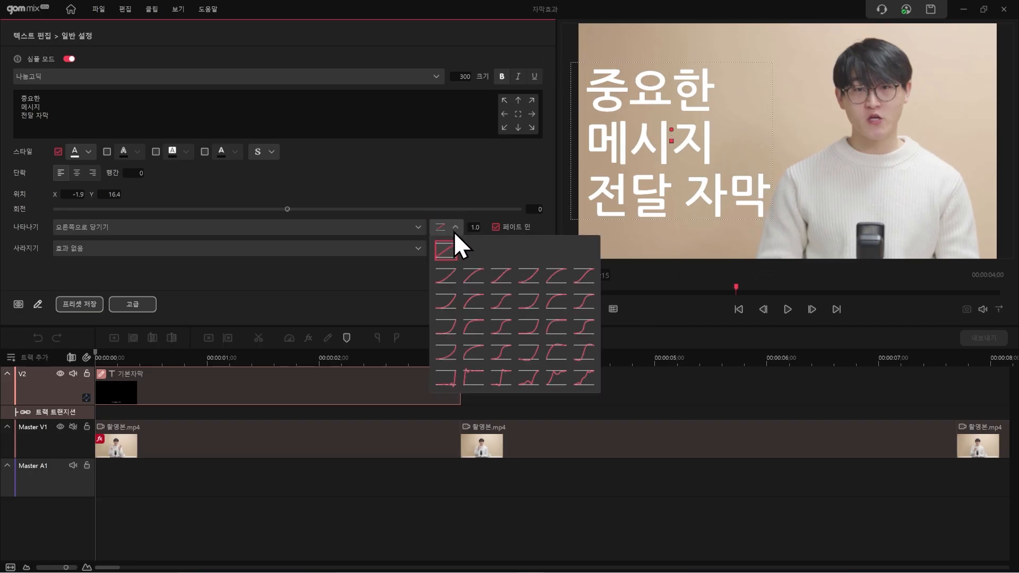
click(476, 302)
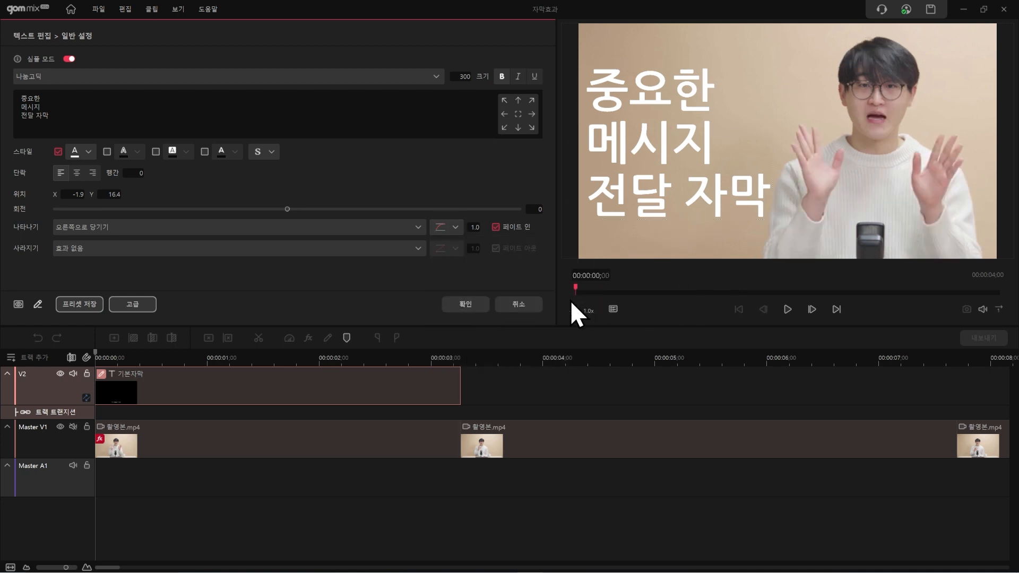
click(791, 314)
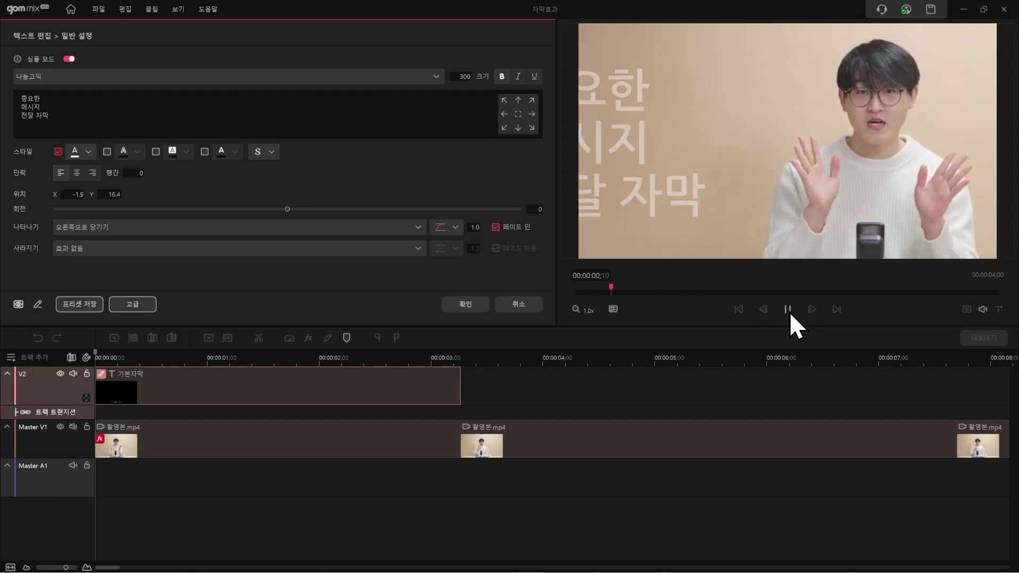
click(789, 311)
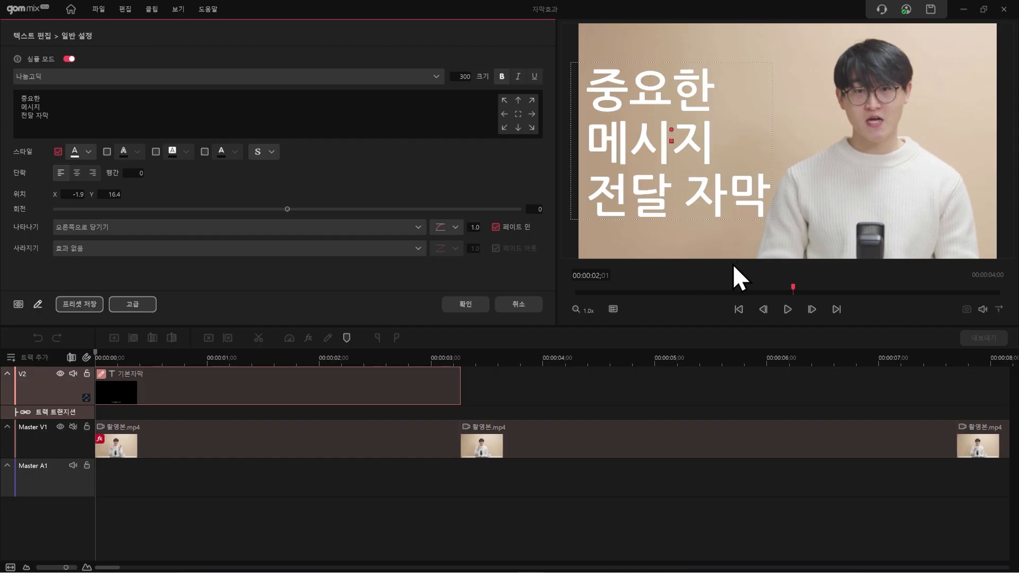
key(Escape)
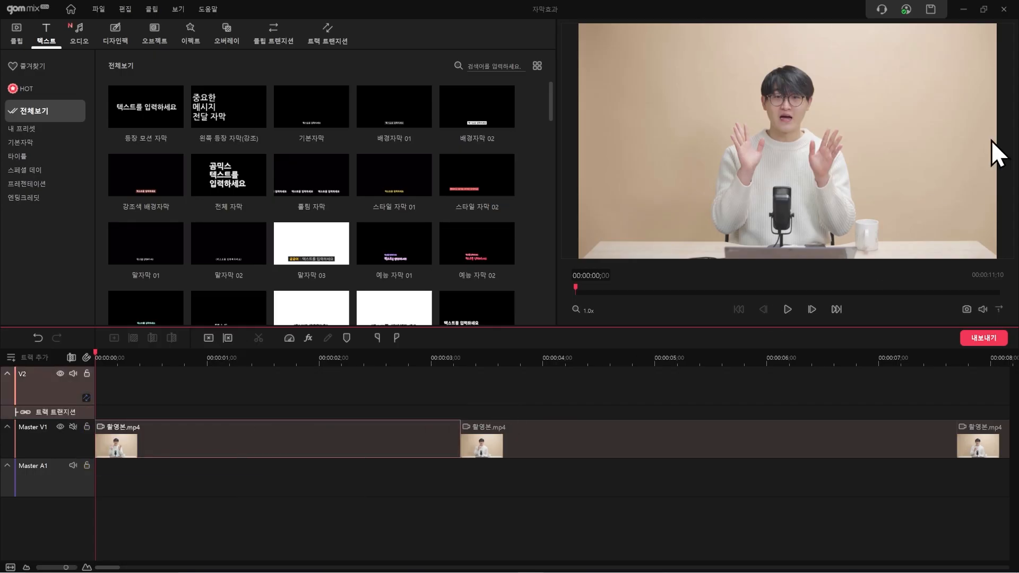
Apply the 변환 effect to the first video clip with size 137.4 and position X -18.0, Y -6.6
click(194, 40)
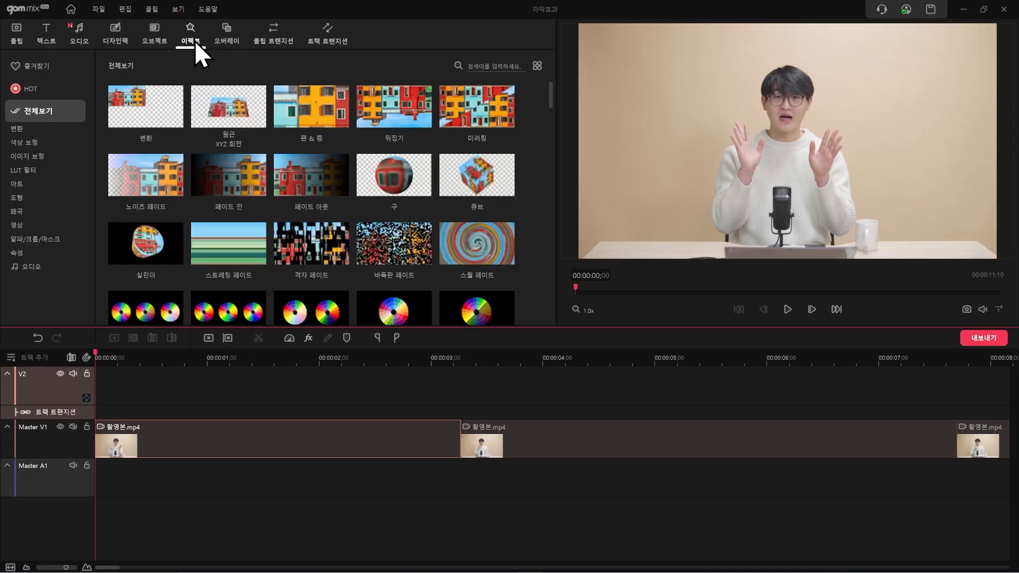
double_click(157, 93)
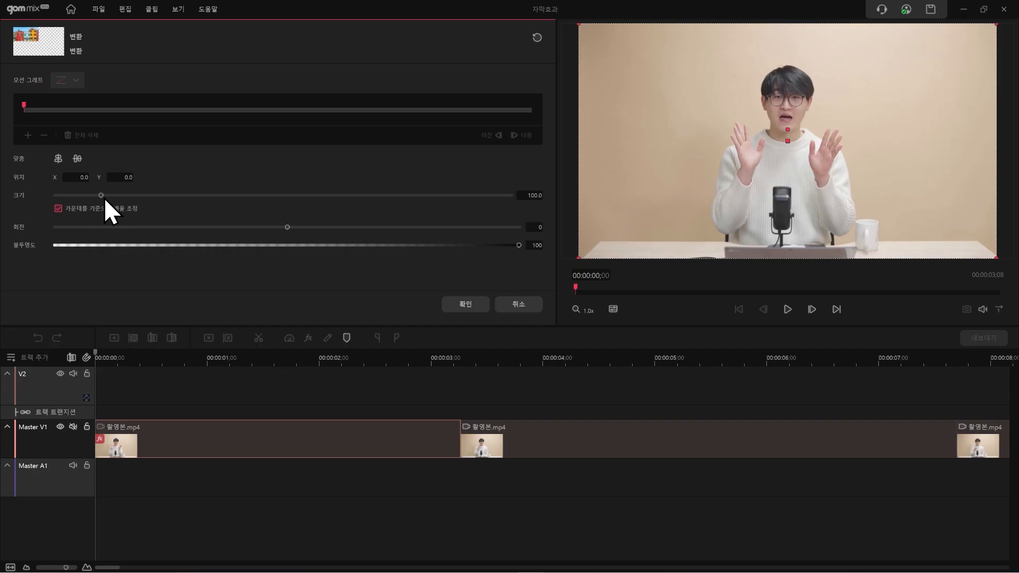
drag(104, 197, 124, 195)
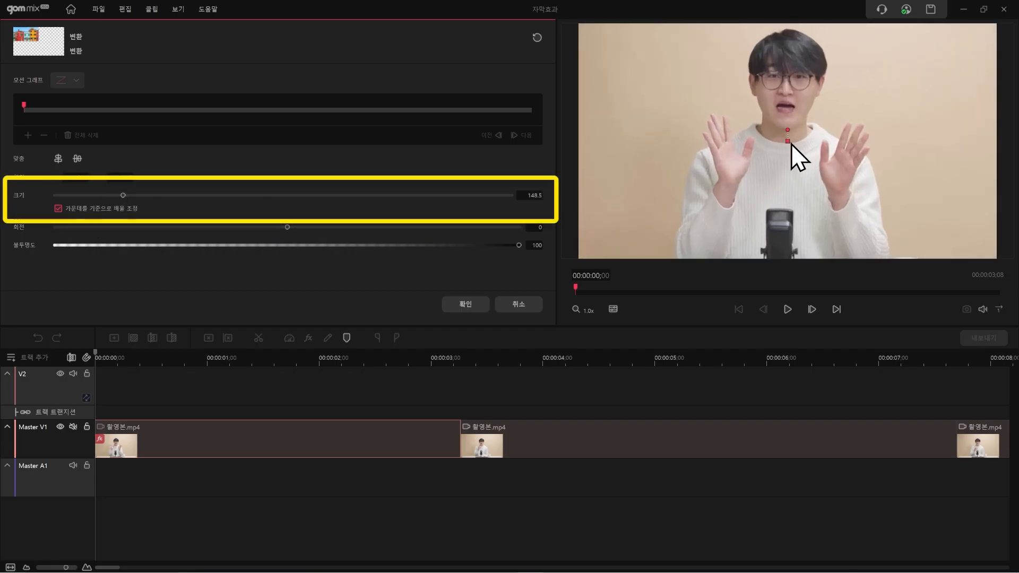
drag(791, 143, 794, 179)
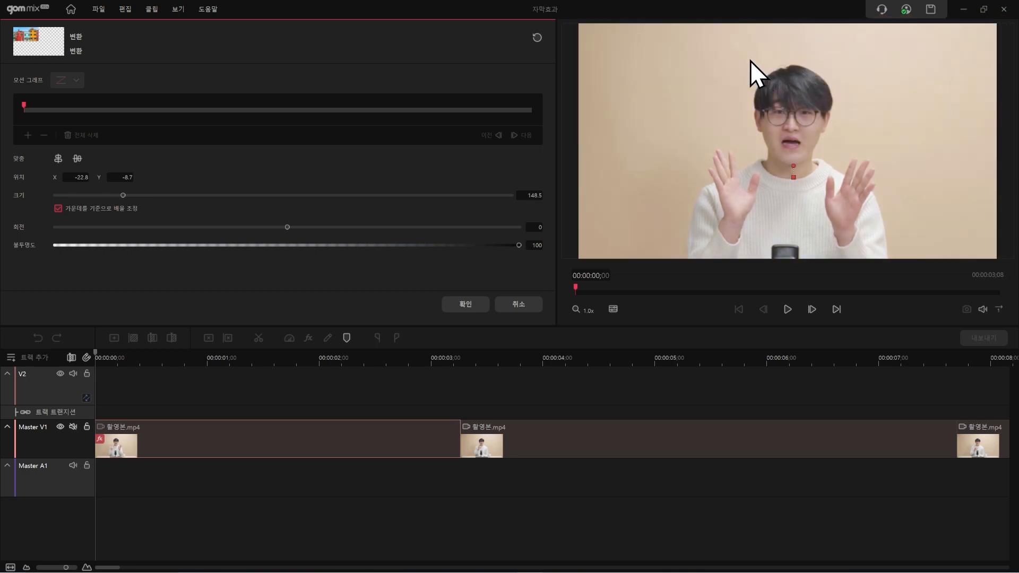
scroll(807, 81, down, 2)
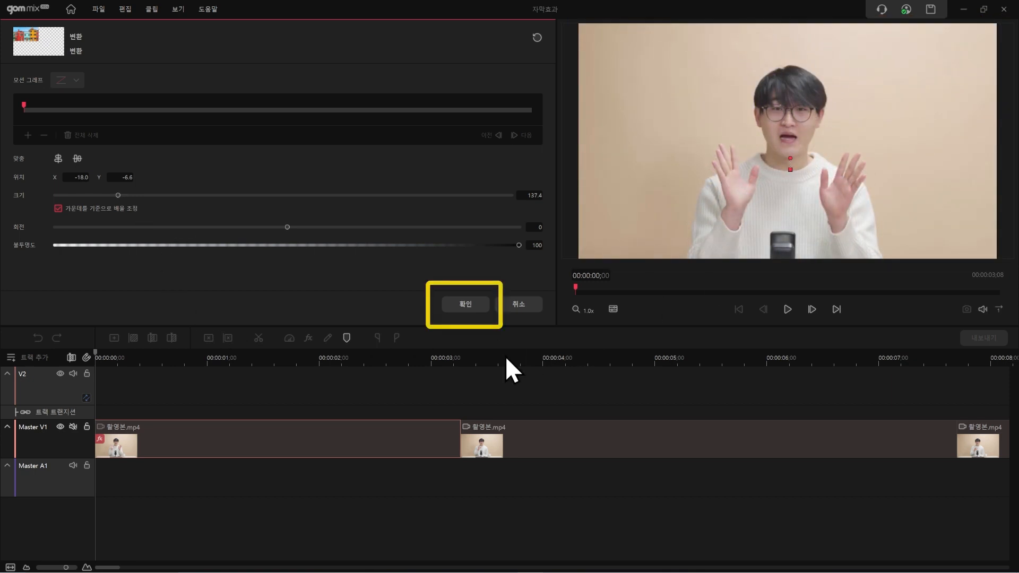
click(460, 308)
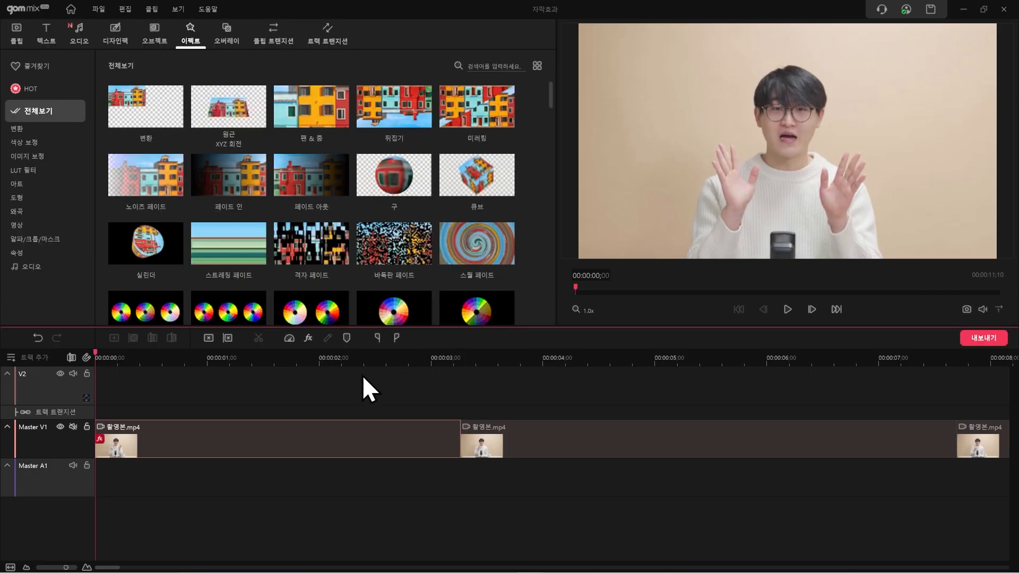
Add a 기본자막 caption at the start of the empty V2 track
click(45, 38)
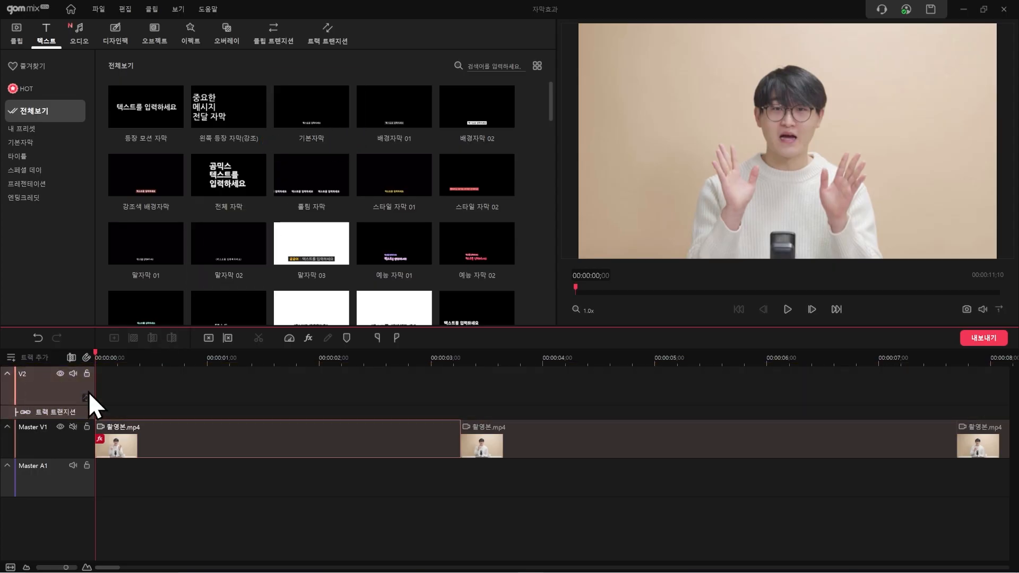
click(340, 120)
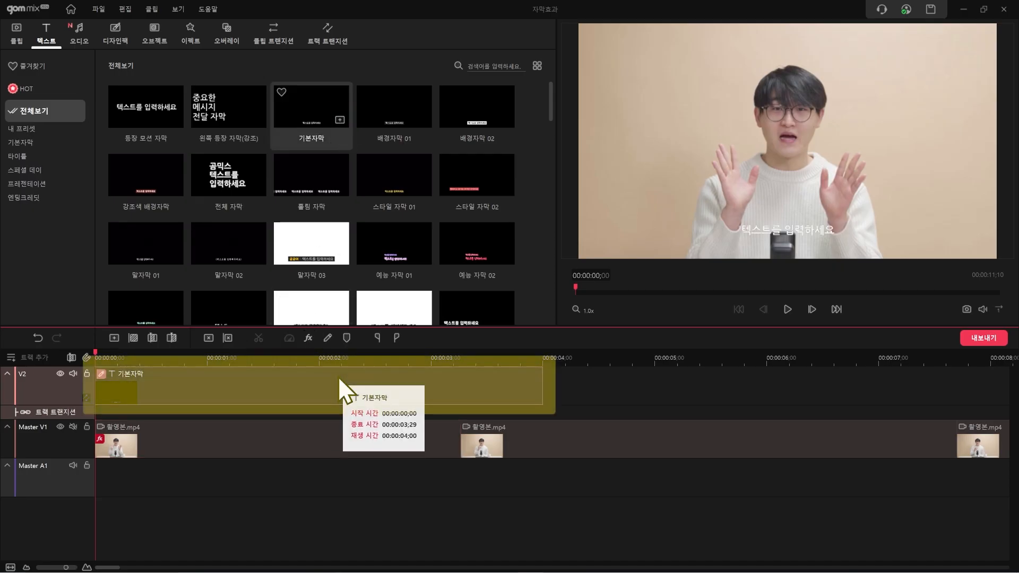
Shorten the 기본자막 caption to end with the first video clip and set its text size to 163
drag(541, 393, 460, 393)
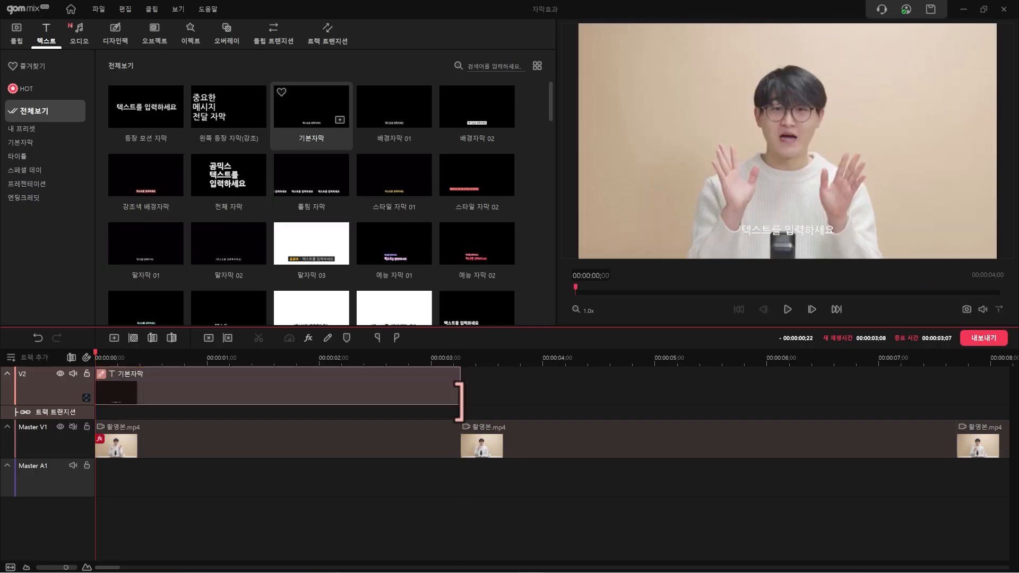
double_click(408, 404)
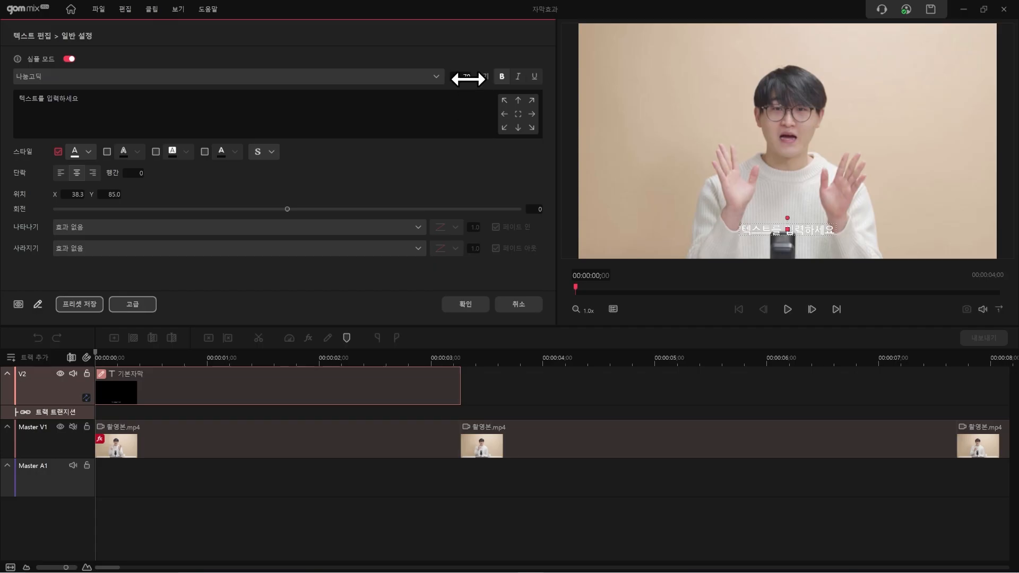
drag(467, 76, 481, 75)
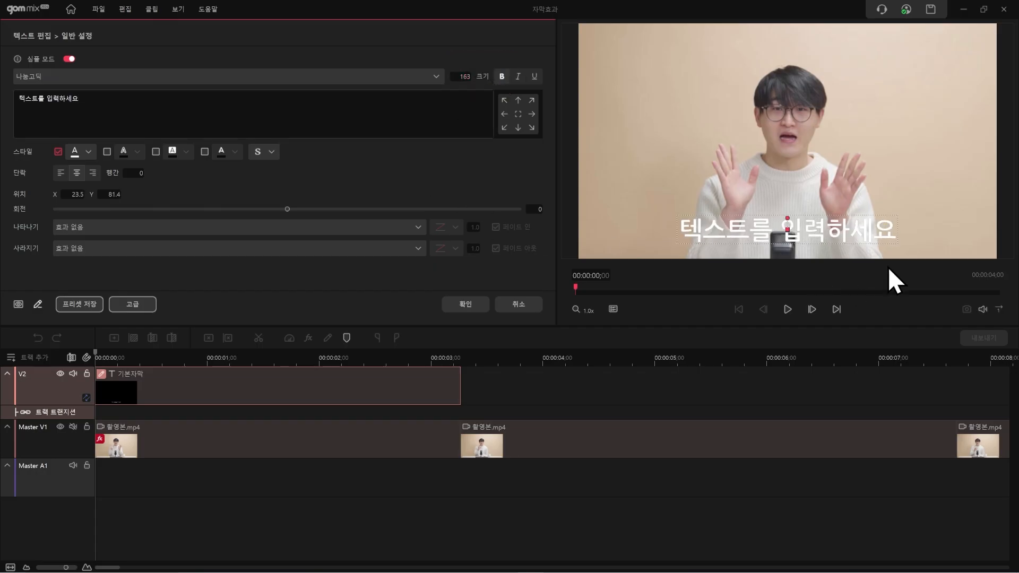
Move the caption above the speaker's head to about X 23.5, Y 4.8 and enable its black outline
drag(795, 237, 795, 72)
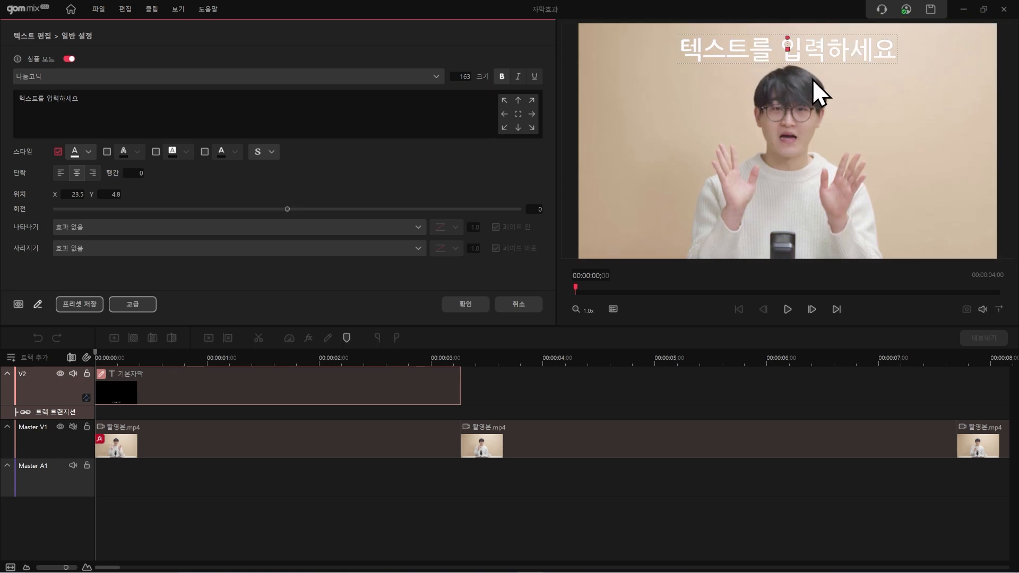
click(108, 153)
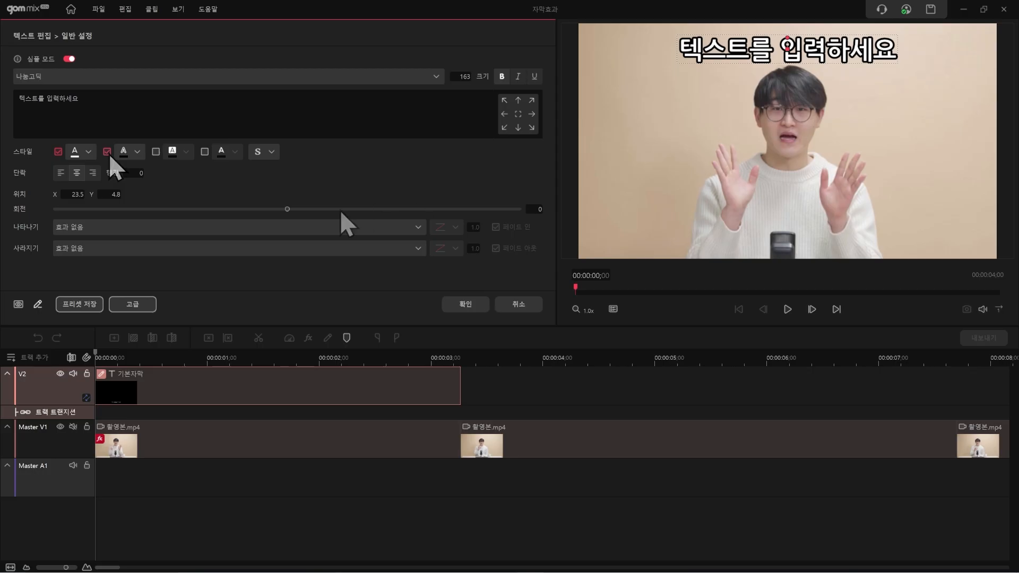
Set the caption's entrance effect to 위로 당기기 and play the preview to check the animation
click(102, 227)
scroll(121, 255, down, 2)
scroll(123, 267, down, 1)
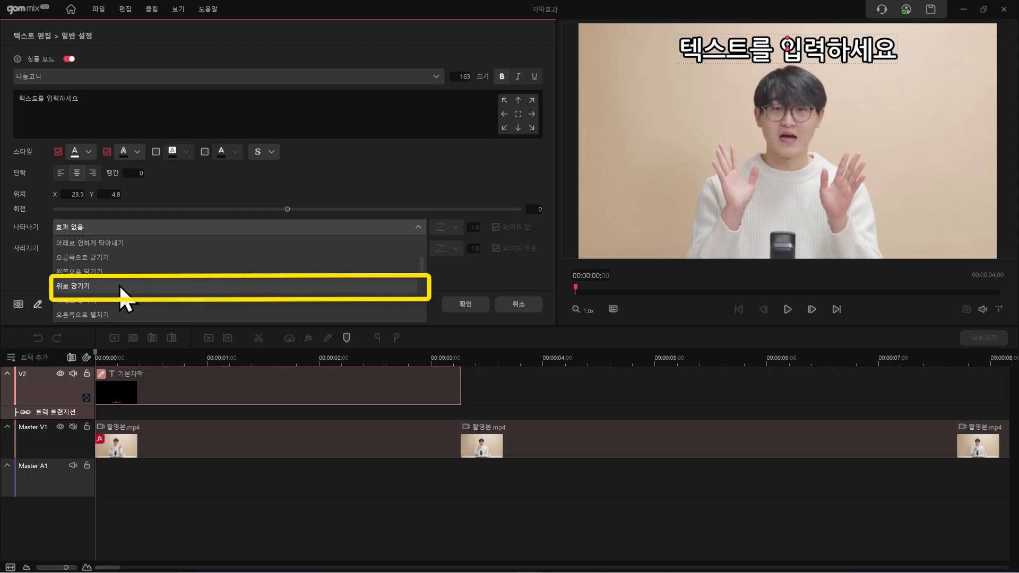
click(119, 285)
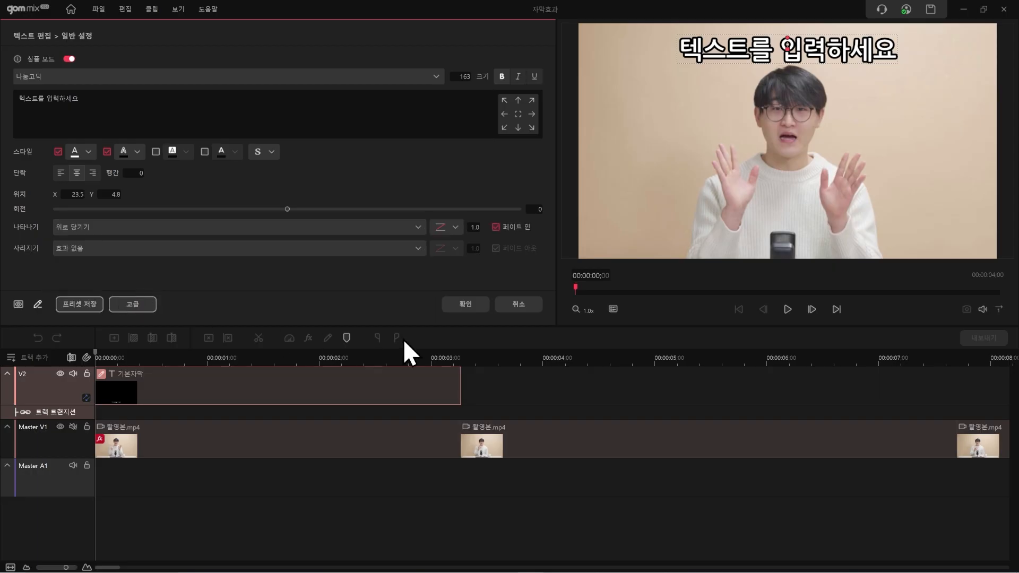
click(787, 310)
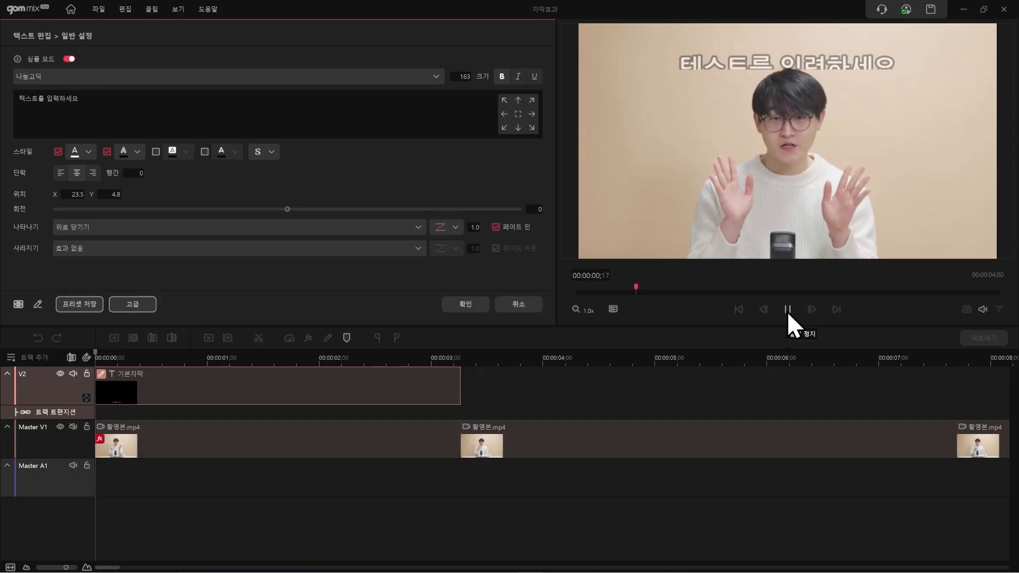
click(788, 310)
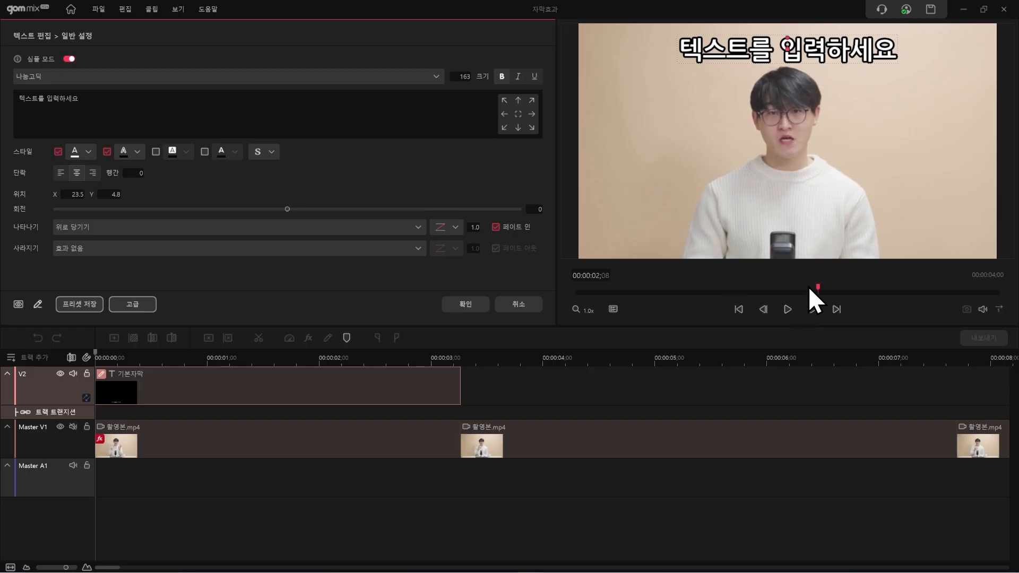
click(788, 310)
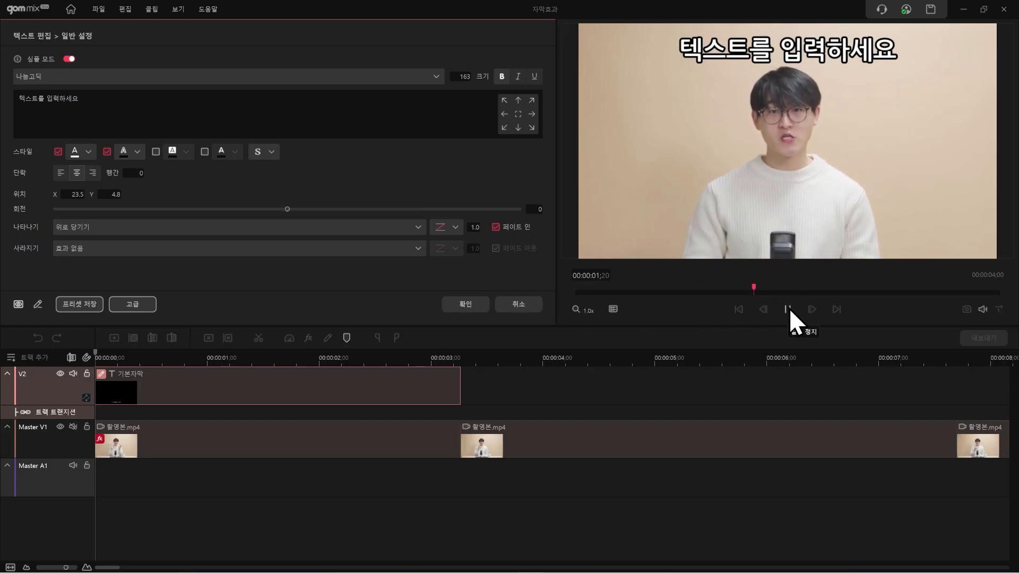
click(789, 309)
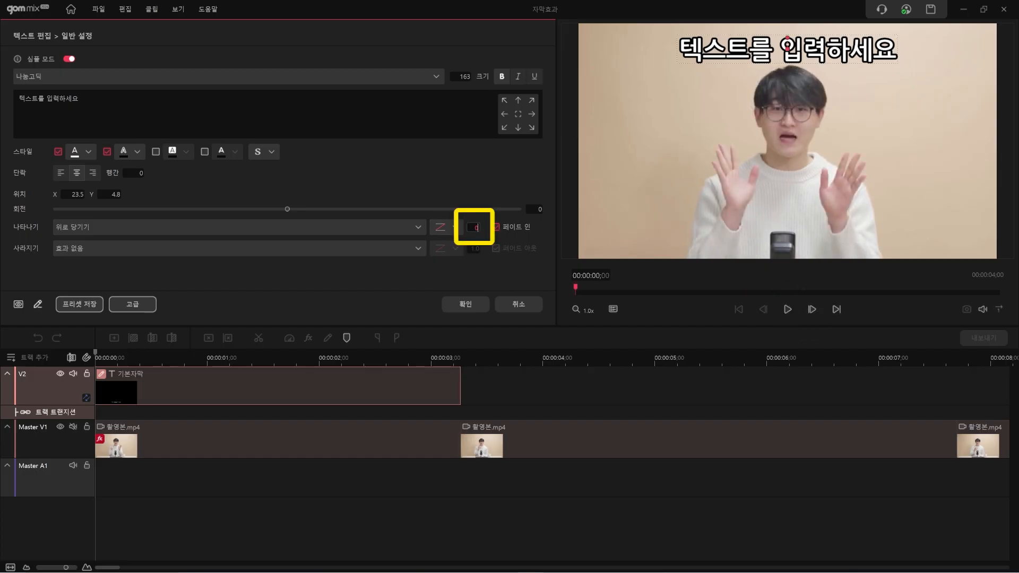
Set the entrance effect's duration to 0.5 and its motion graph to the ease-out curve in the second row of curves
text(0.5)
key(Return)
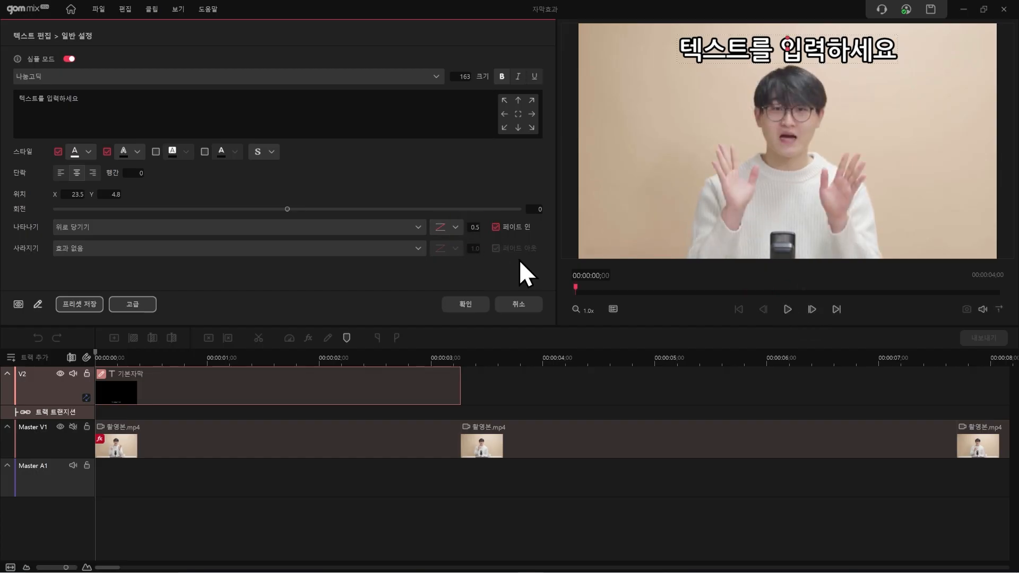
click(451, 233)
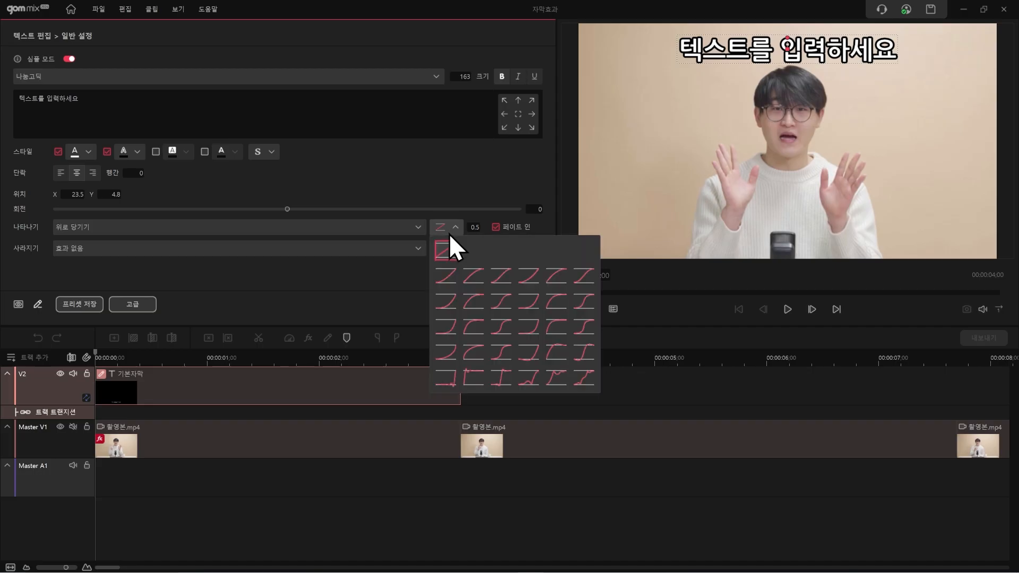
click(472, 303)
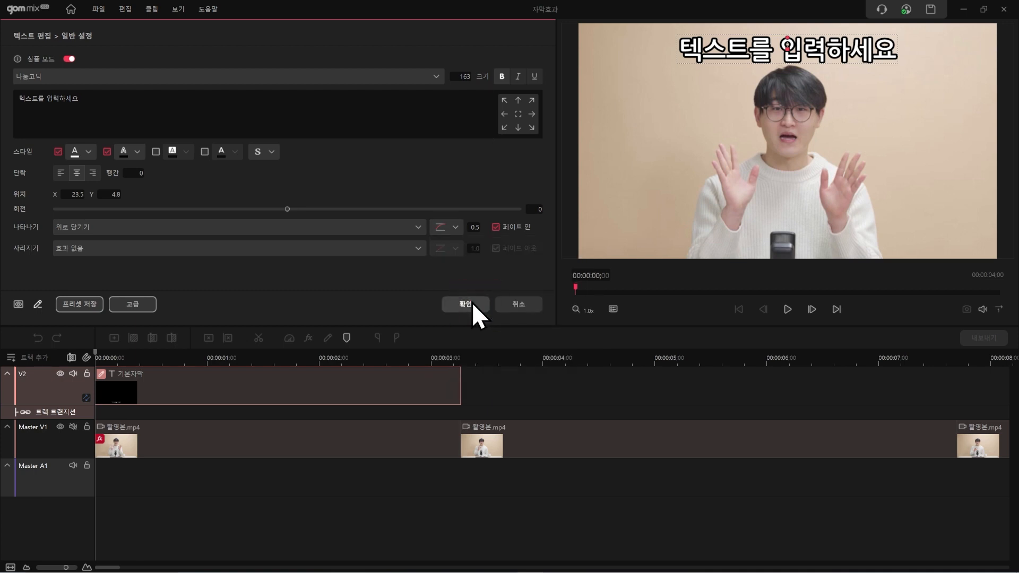
Replay the caption from its start to check the shortened, eased entrance animation
click(788, 312)
click(788, 313)
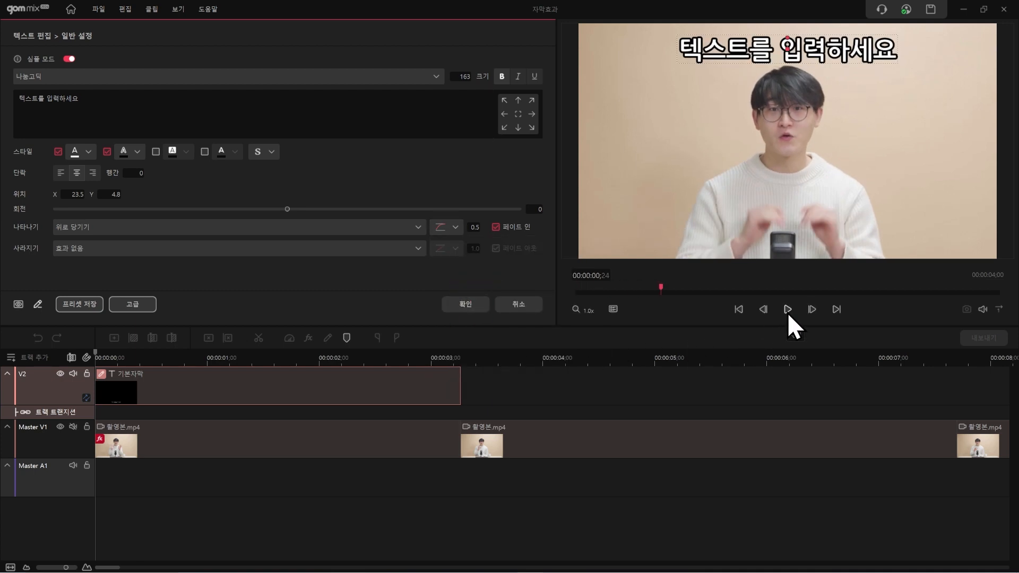
click(637, 290)
click(738, 309)
click(787, 309)
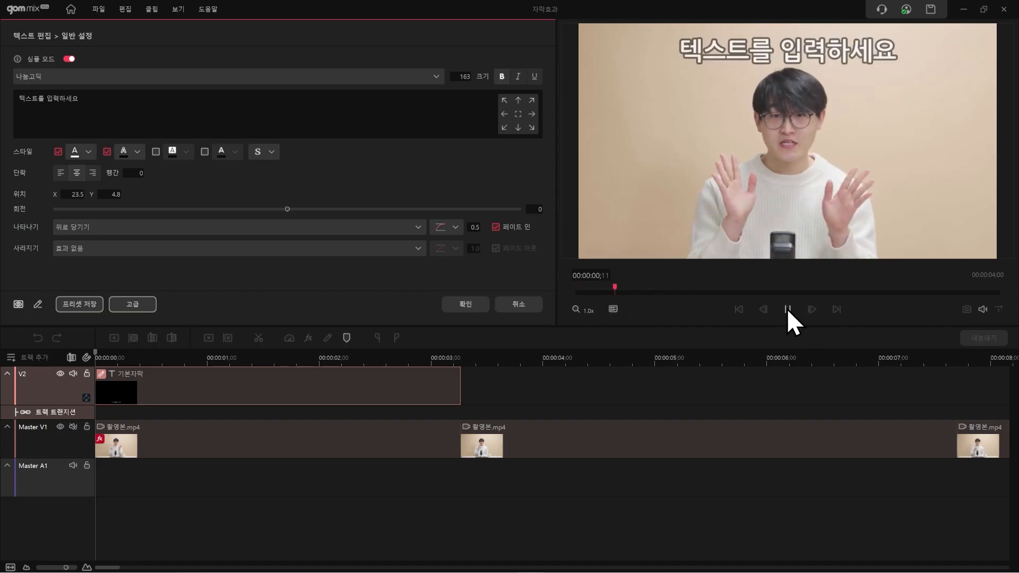
click(677, 291)
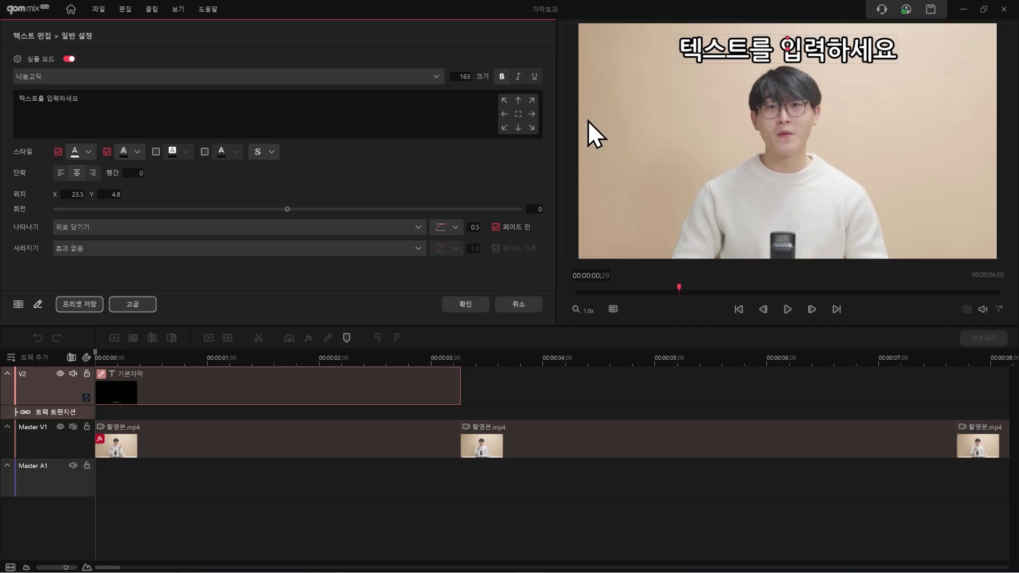
Replace the caption's placeholder text with "똑똑함 UP"
drag(129, 100, 5, 106)
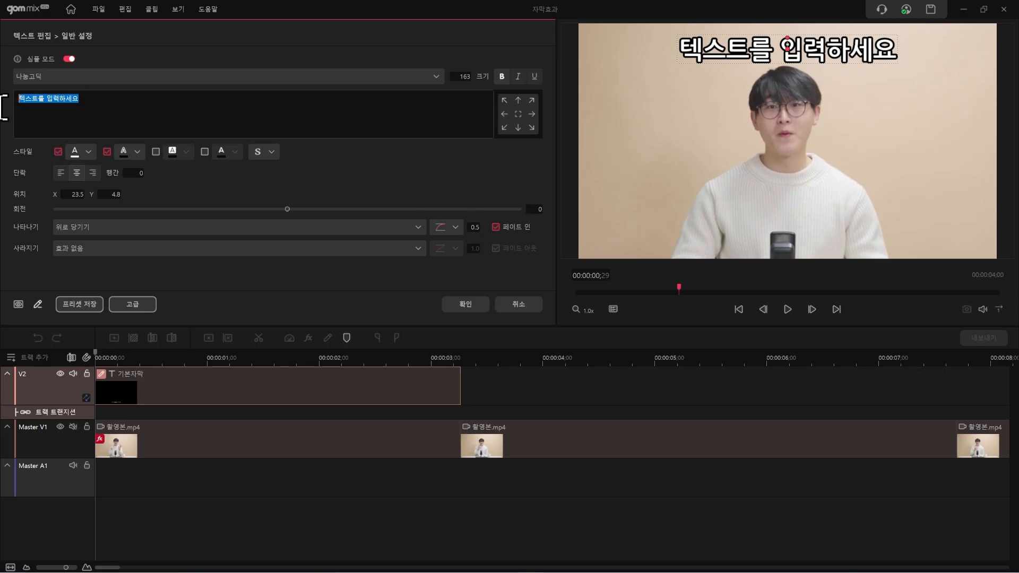
text(똑똑함 U)
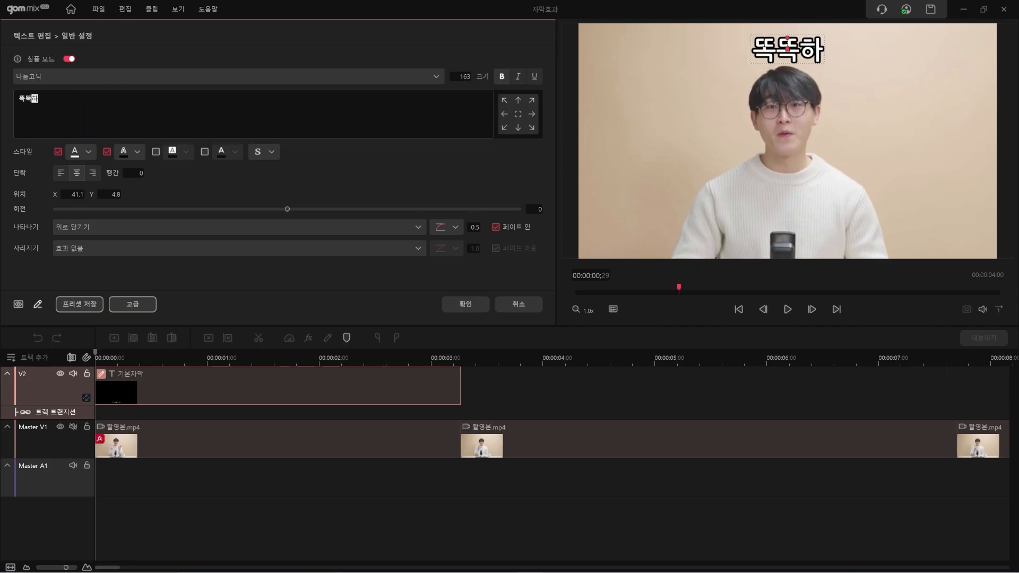
text(P)
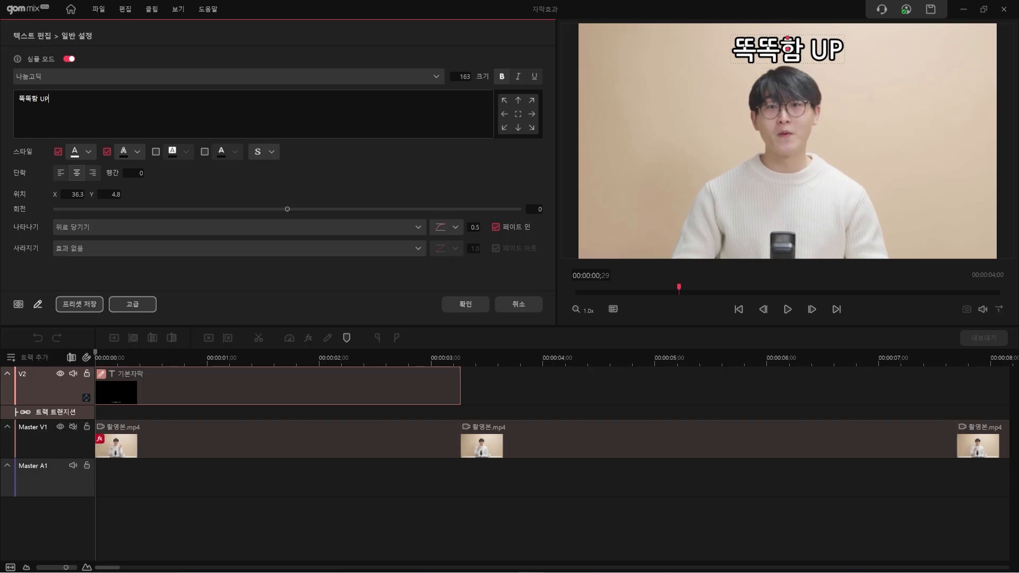
Change the caption's font to THE겨울조각 and apply the caption edits
click(435, 77)
scroll(444, 141, up, 5)
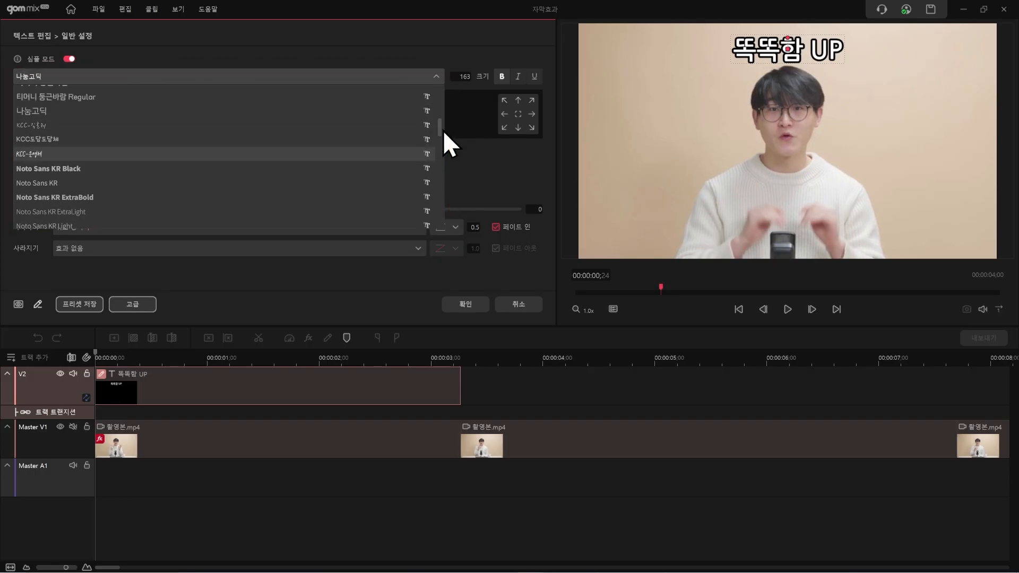
scroll(439, 100, up, 3)
scroll(225, 148, down, 3)
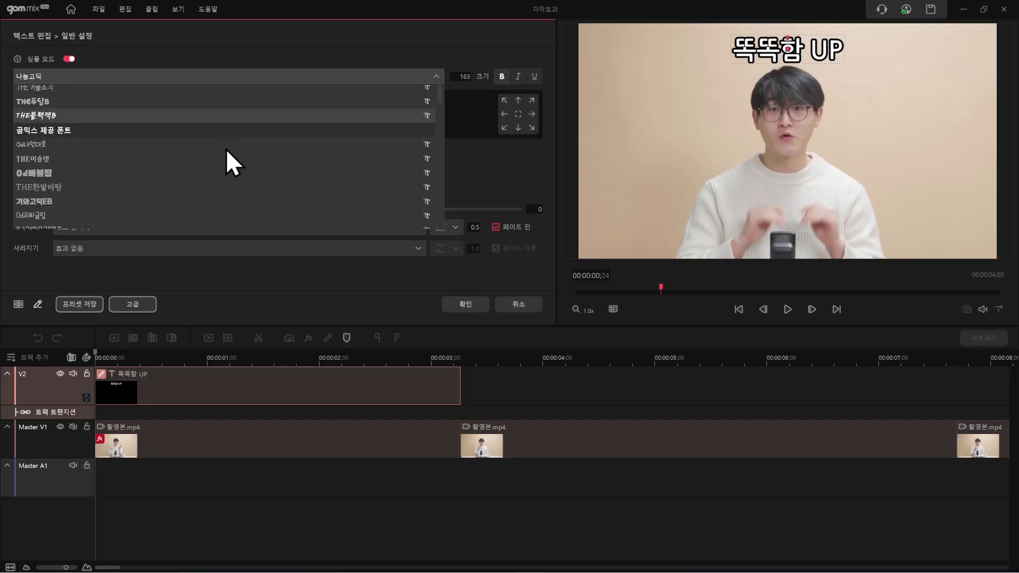
scroll(225, 149, up, 1)
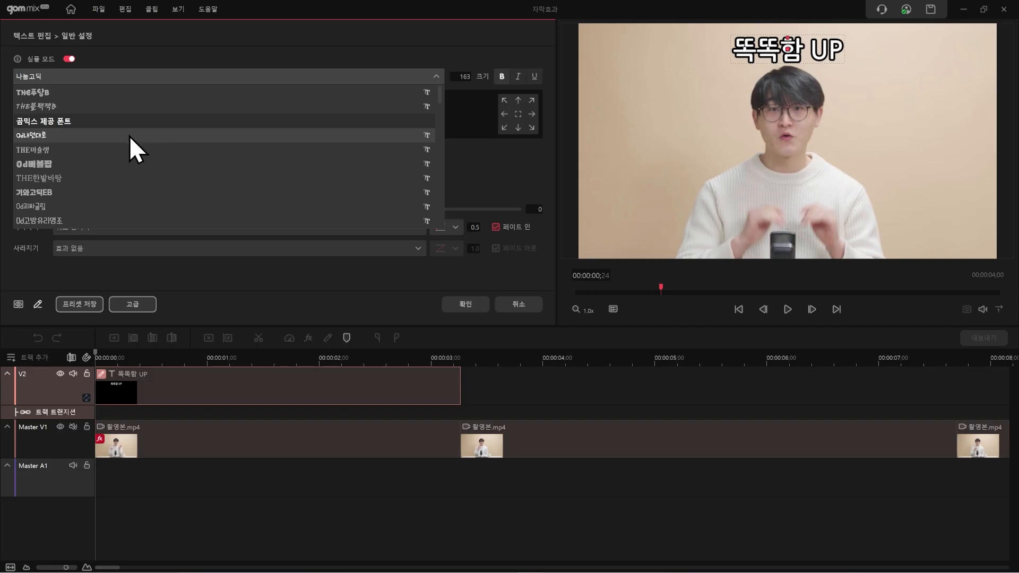
scroll(126, 153, down, 3)
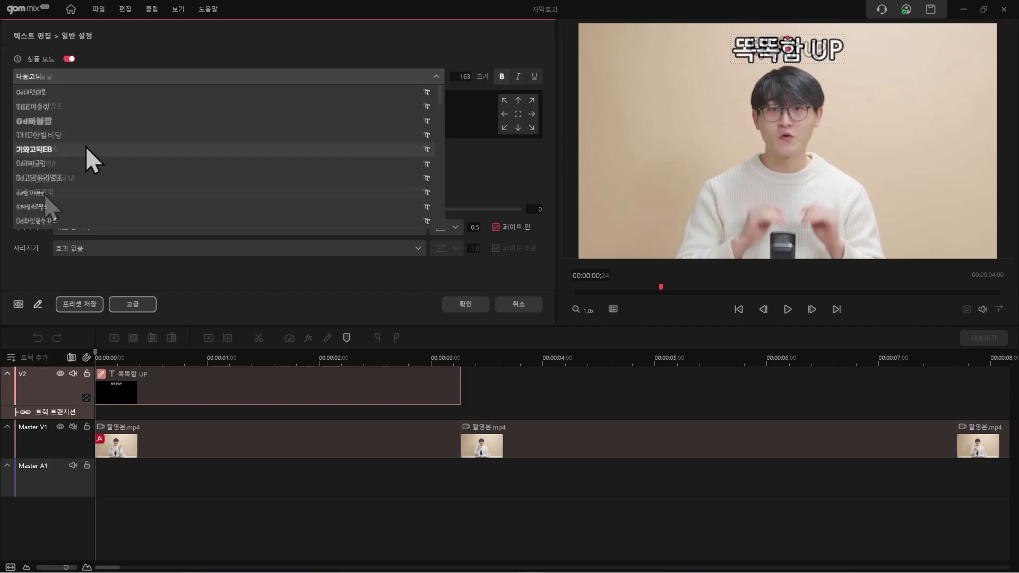
click(64, 202)
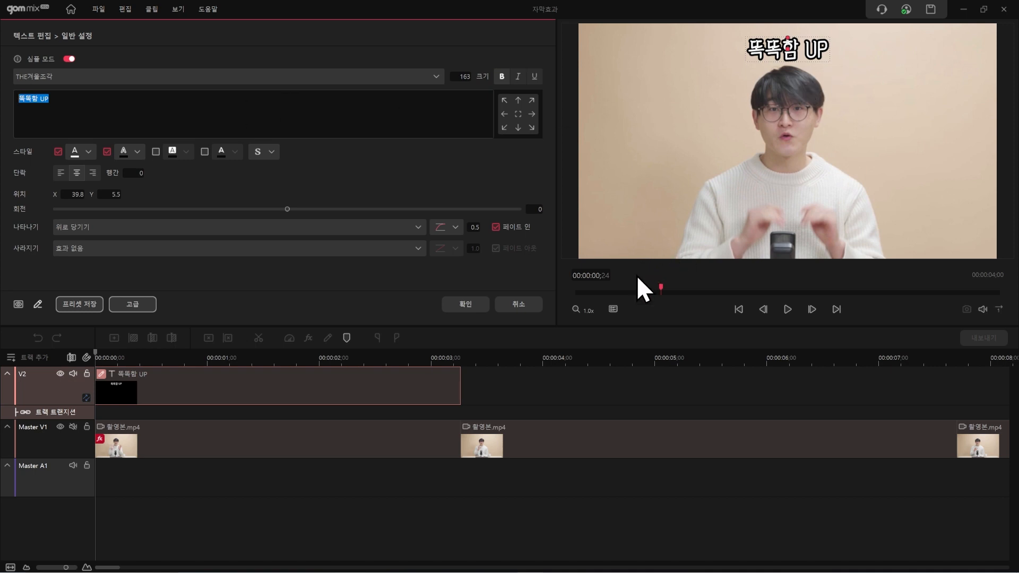
click(461, 305)
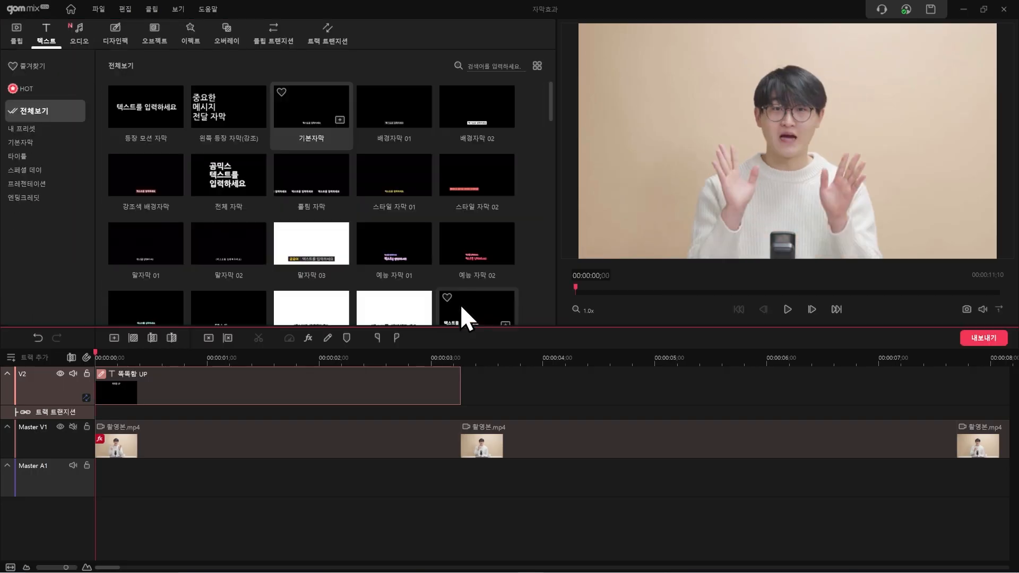
Browse the audio library's sound effect categories and open 예능 효과음
click(79, 33)
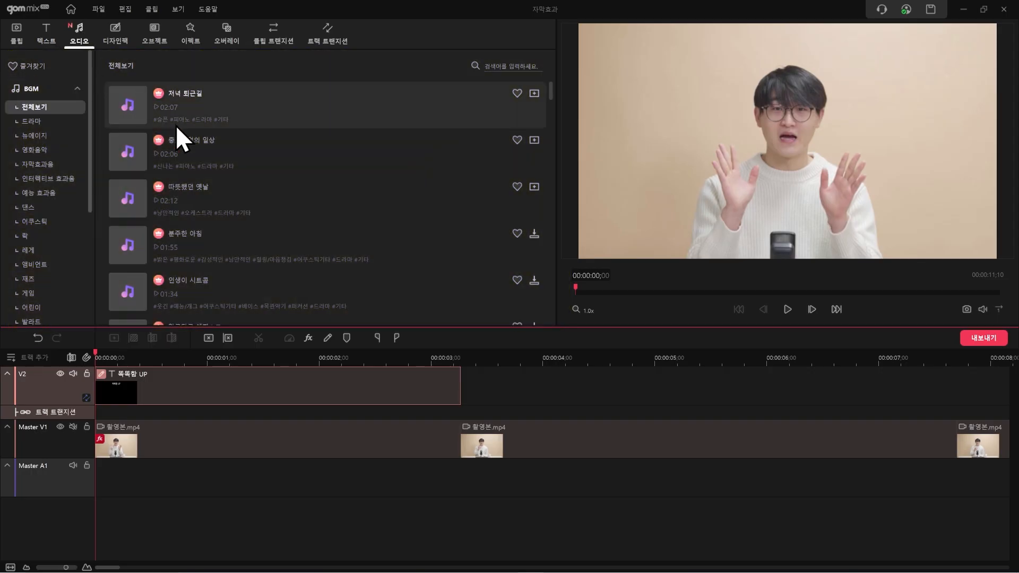
scroll(199, 260, down, 3)
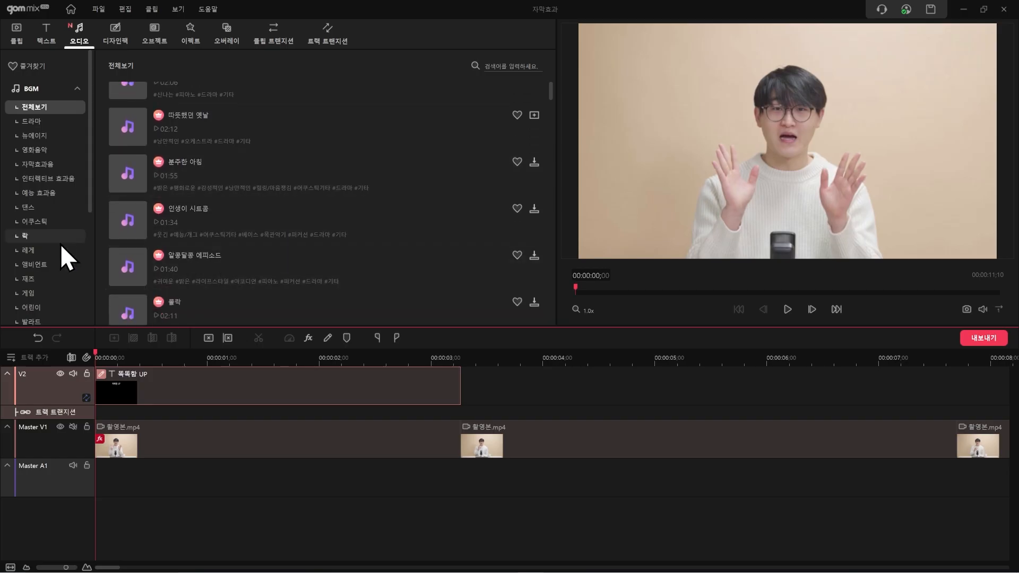
click(49, 88)
click(69, 88)
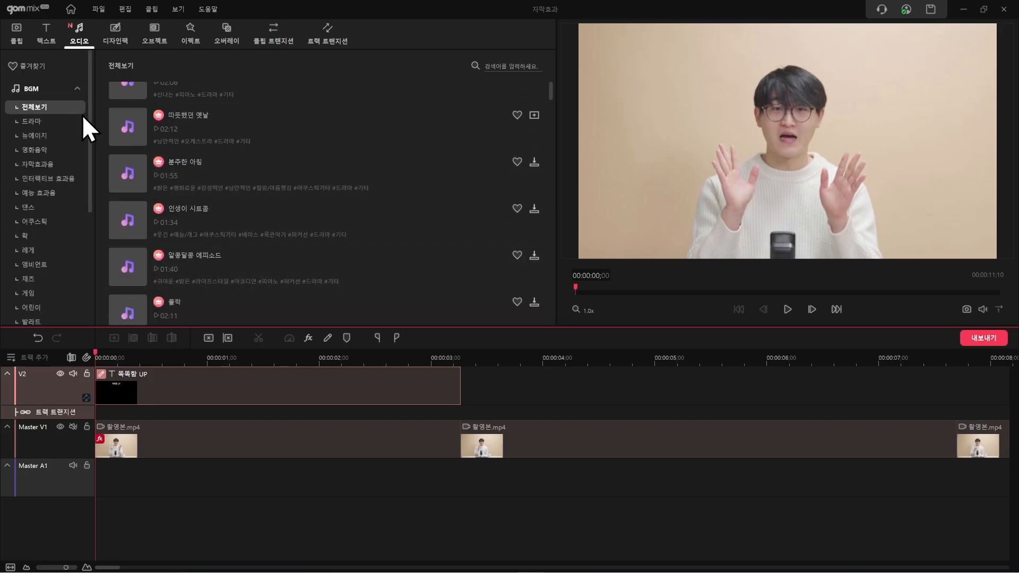
scroll(84, 161, down, 3)
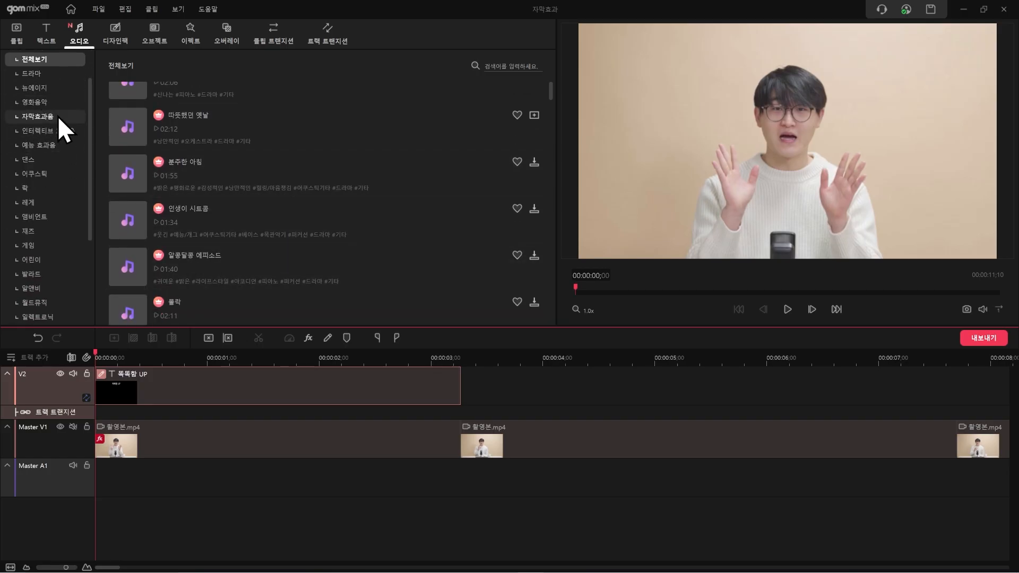
click(57, 116)
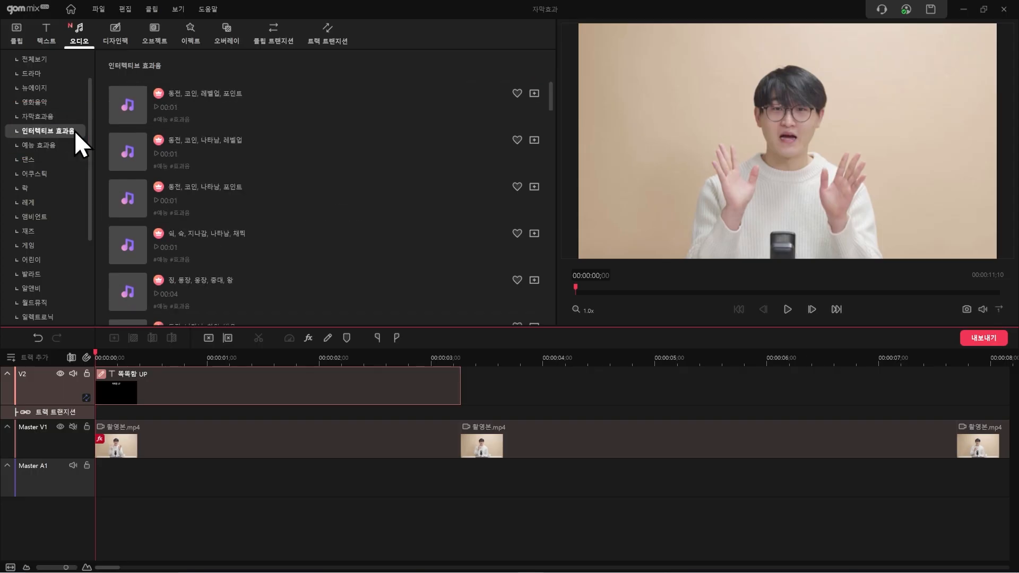
click(65, 149)
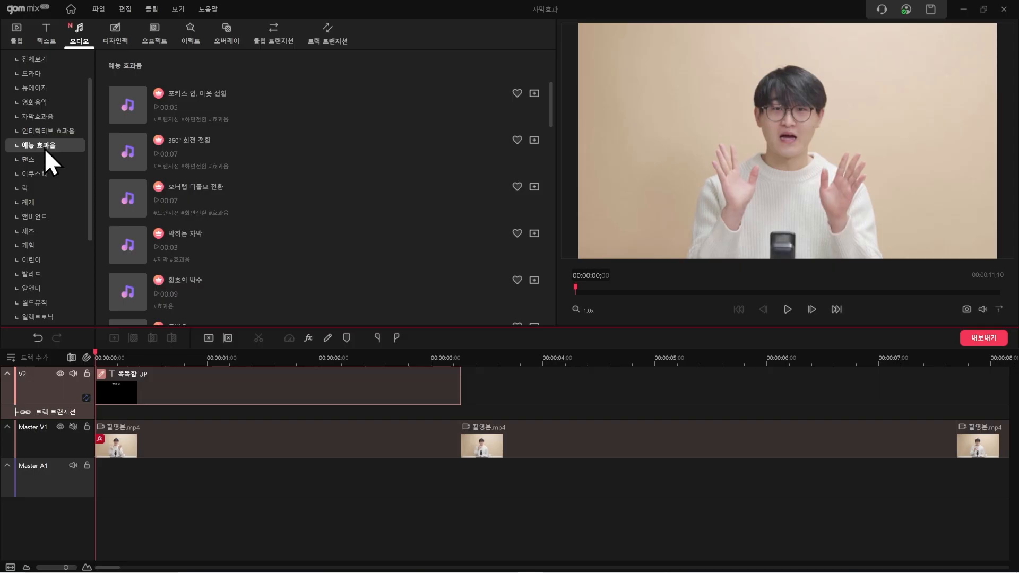
Play the caption's entrance on the timeline and audition the 포커스 인, 아웃 전환 sound effect
key(space)
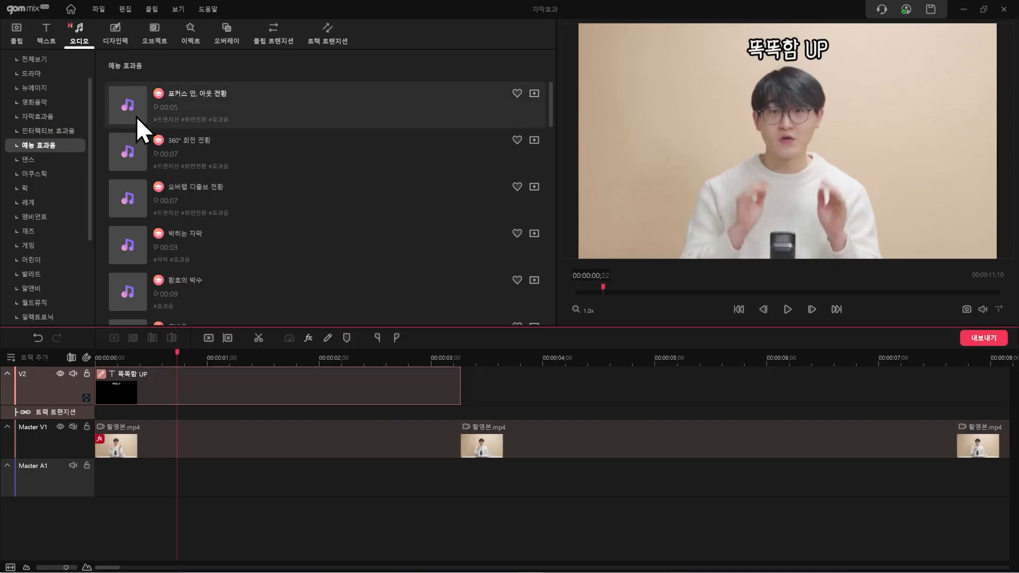
click(126, 108)
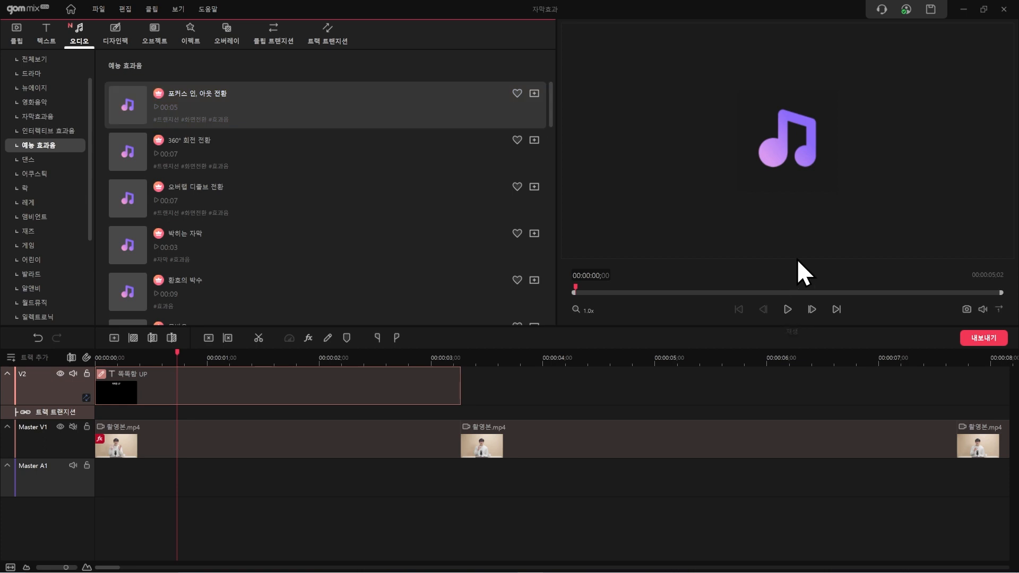
click(788, 309)
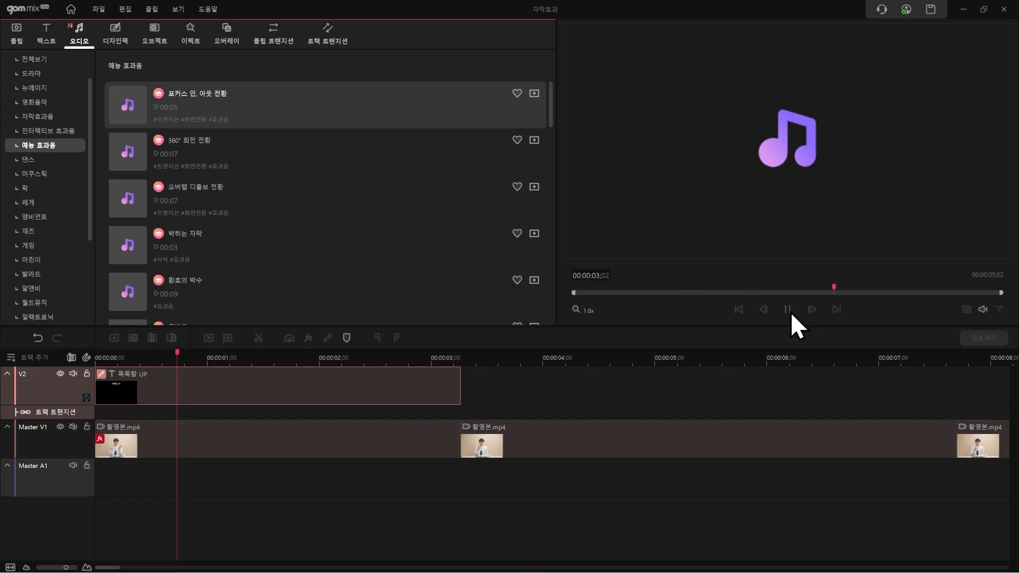
Audition the 박히는 자막, 물방울 and 자막_베스트 질문 sound effects from the 예능 효과음 category
click(792, 313)
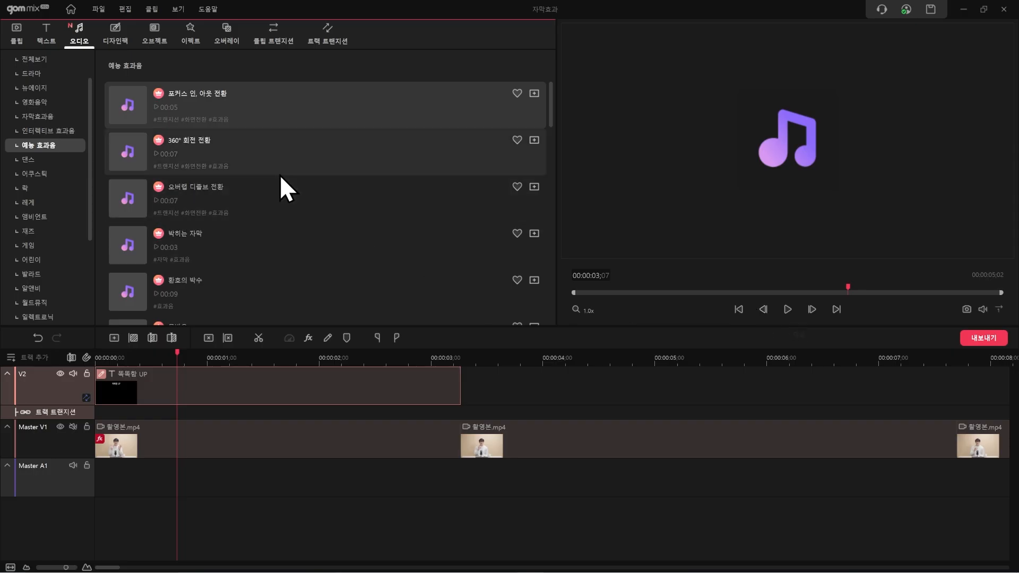
scroll(307, 161, down, 2)
click(307, 161)
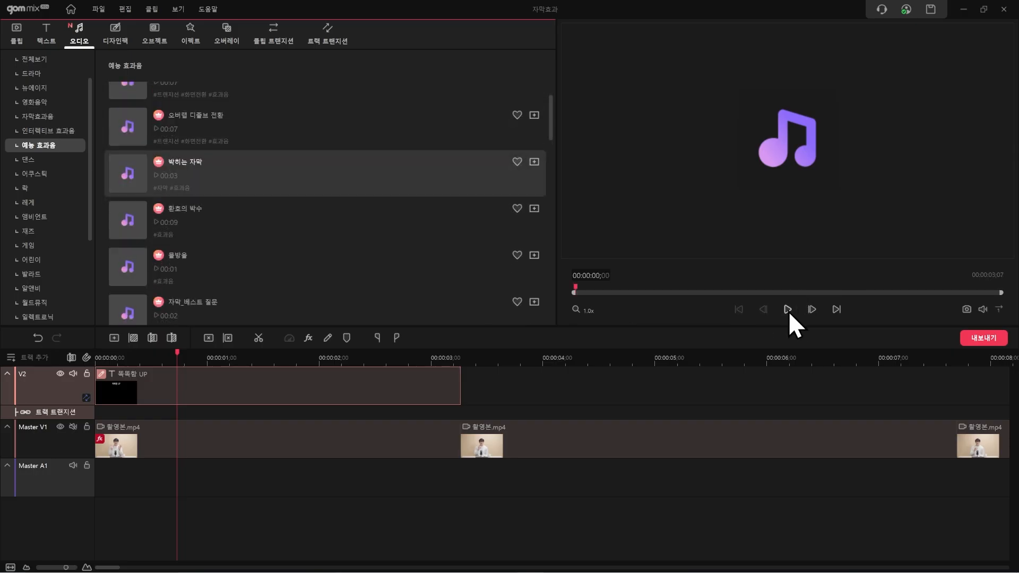
click(788, 310)
key(Down)
key(Down)
key(Down)
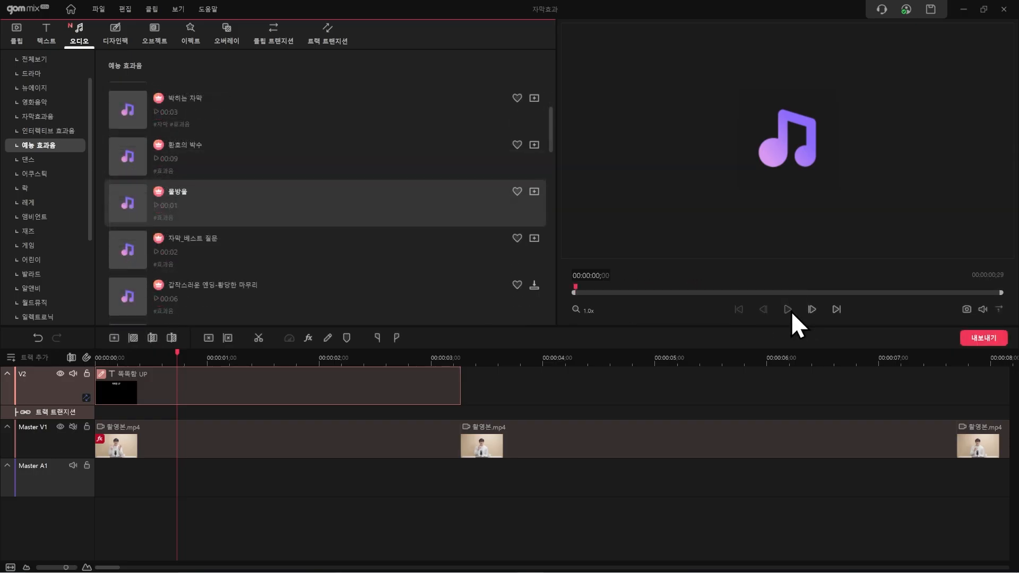
click(787, 310)
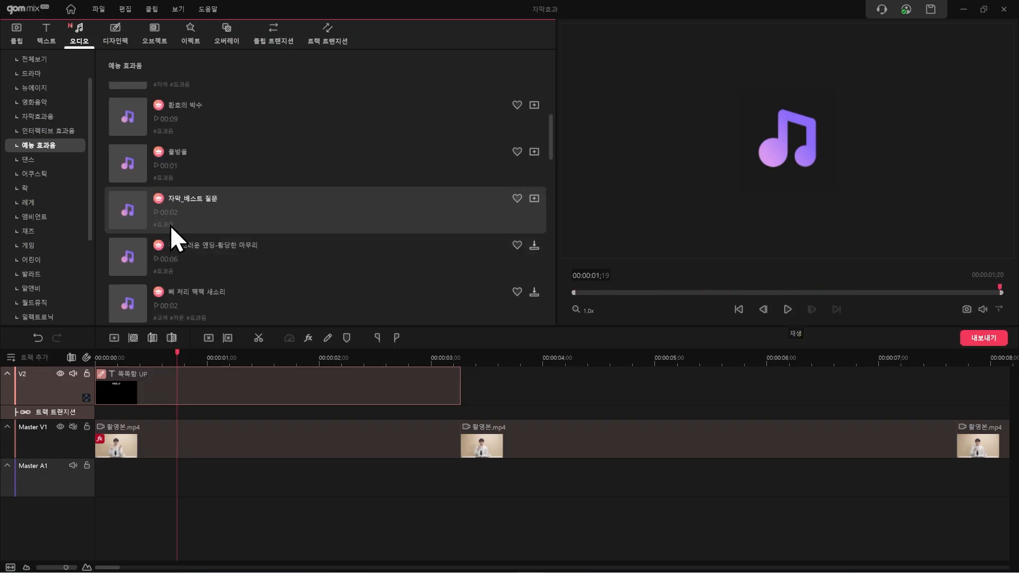
scroll(170, 225, down, 1)
click(788, 310)
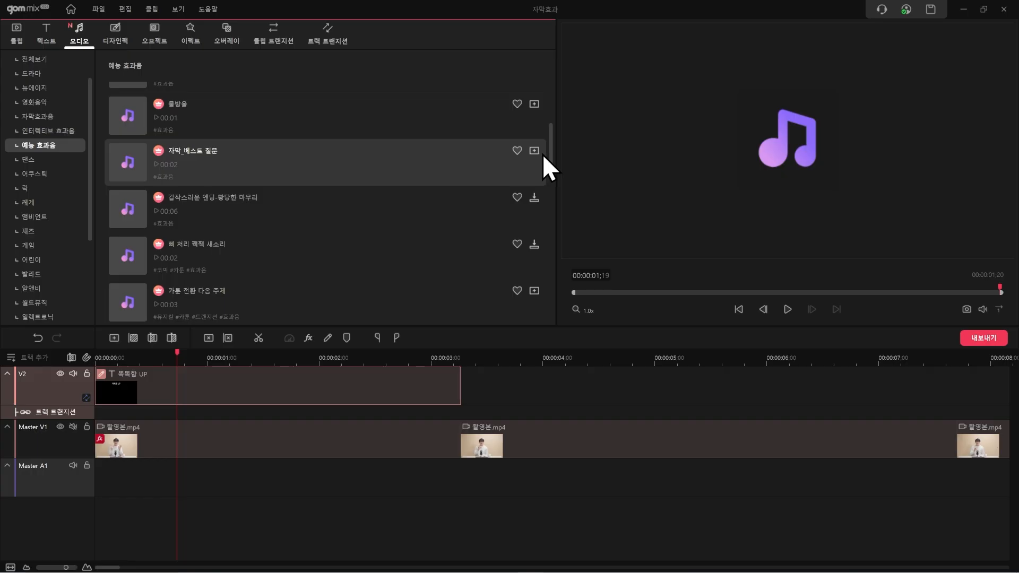
Mark the 자막_베스트 질문 sound effect as a favorite and add it at the start of the Master A1 track
click(517, 151)
click(537, 152)
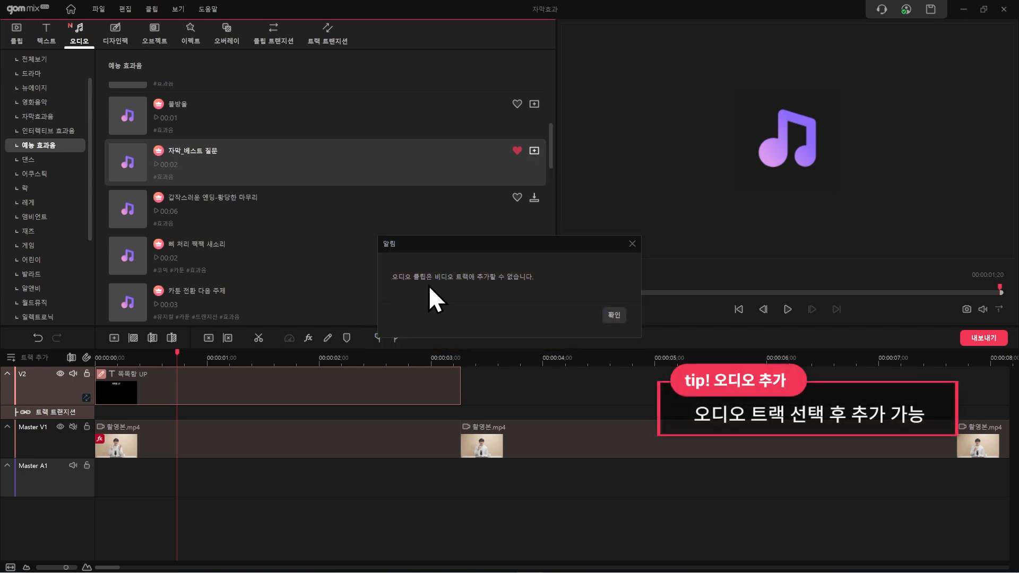
click(620, 316)
click(129, 470)
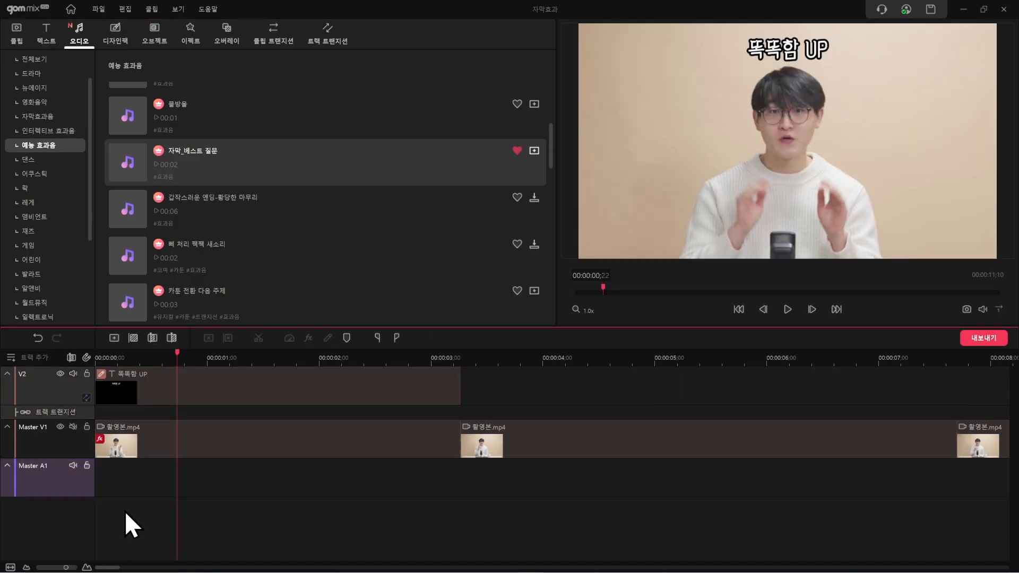
click(534, 151)
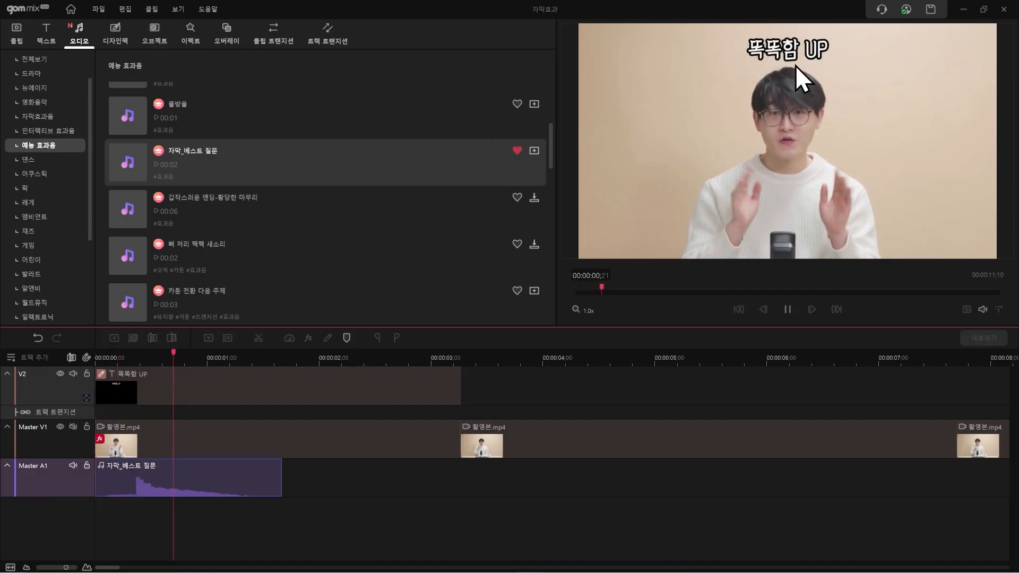
key(space)
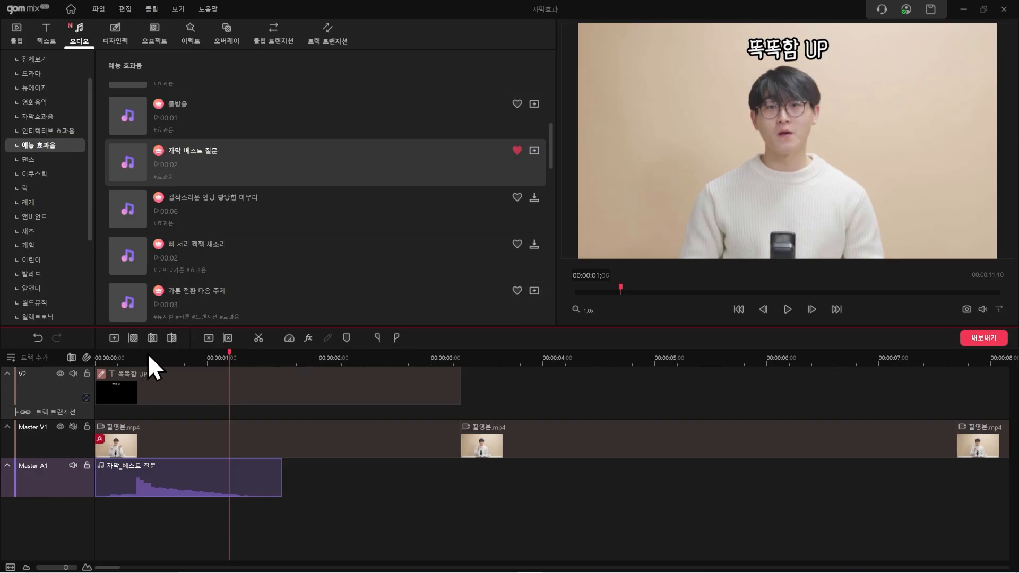
Split the sound effect at 00:00:00;09, just before its loud peak, and move the louder part to the start of Master A1
click(134, 355)
mouse_move(133, 491)
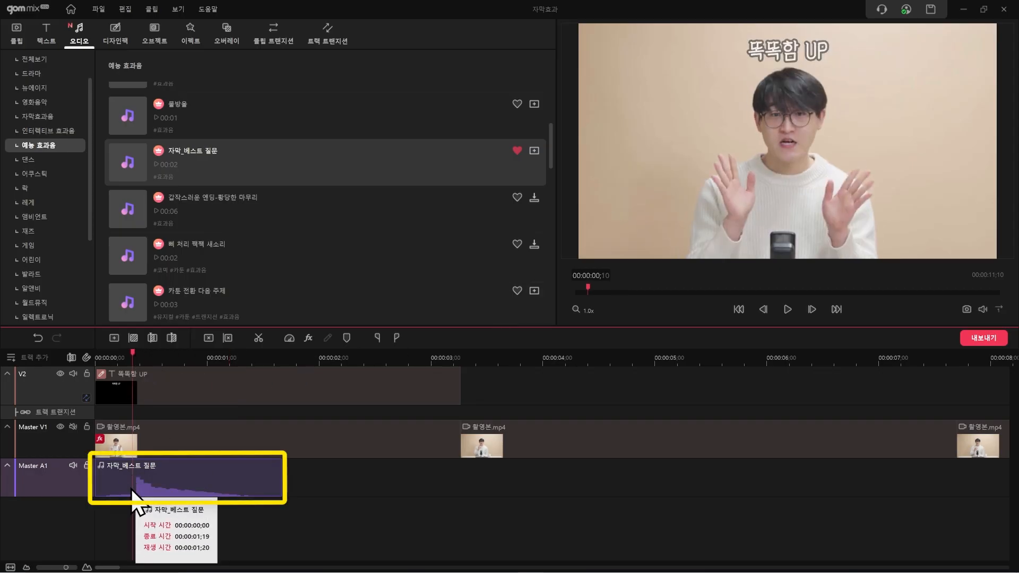
click(129, 358)
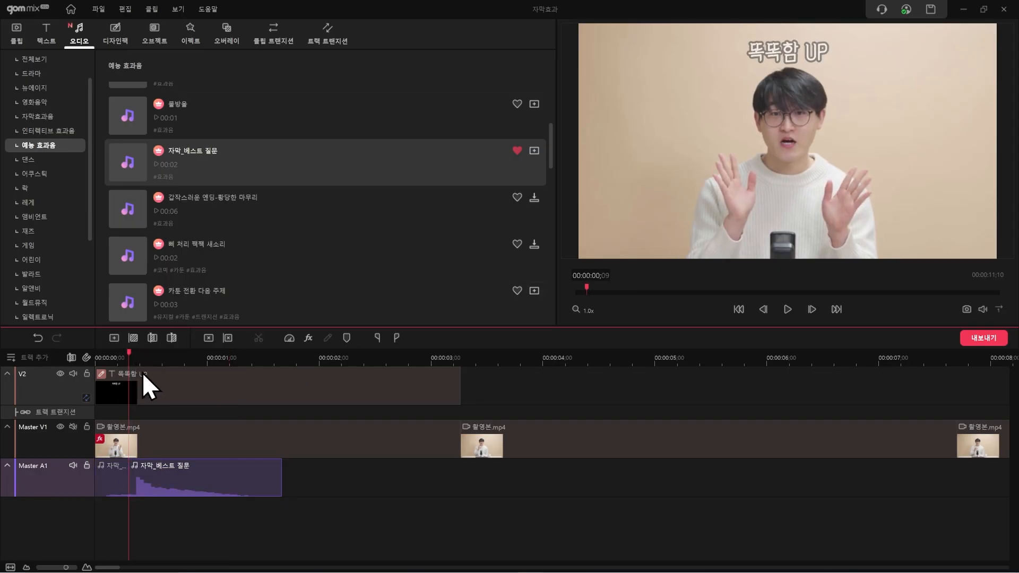
drag(201, 501, 159, 488)
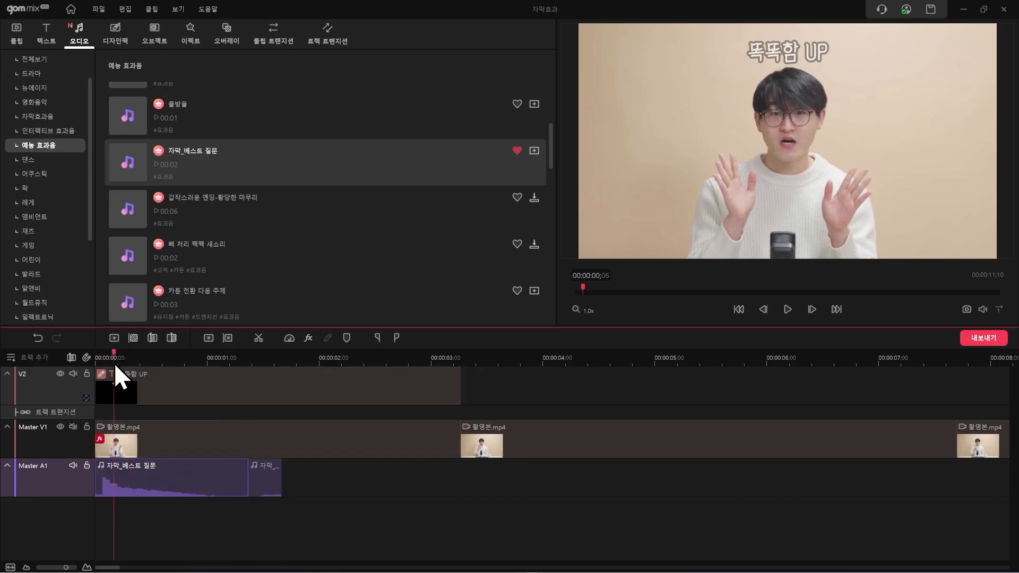
key(space)
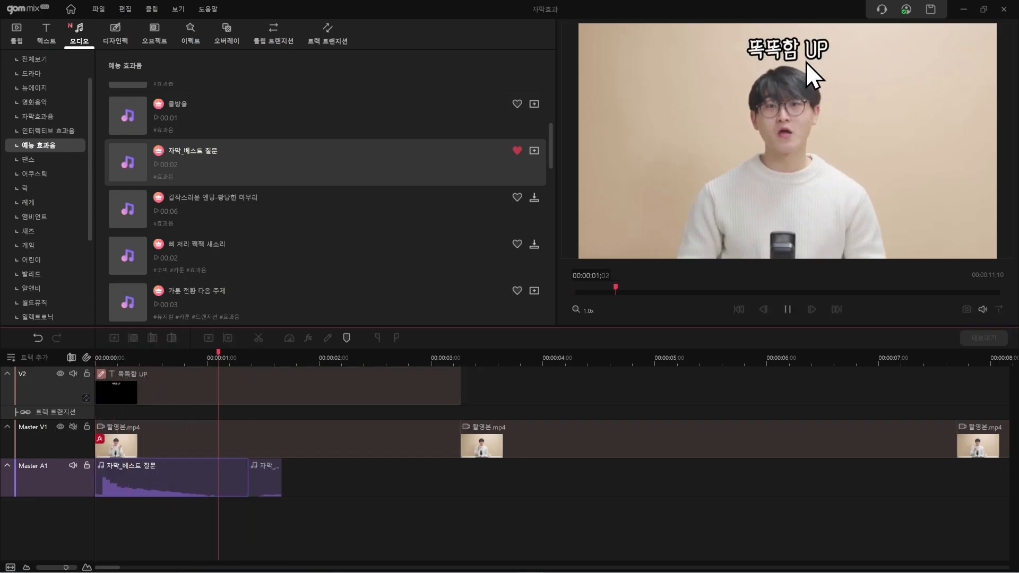
Delete the leftover quiet fragment of the sound effect and play the caption with its sound from the beginning
click(306, 494)
click(269, 498)
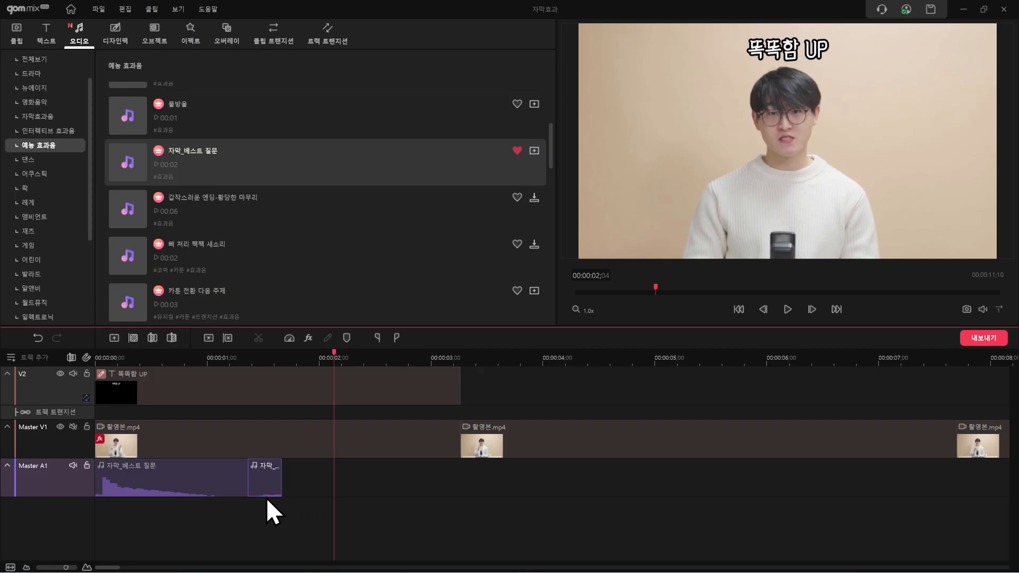
key(Delete)
key(Home)
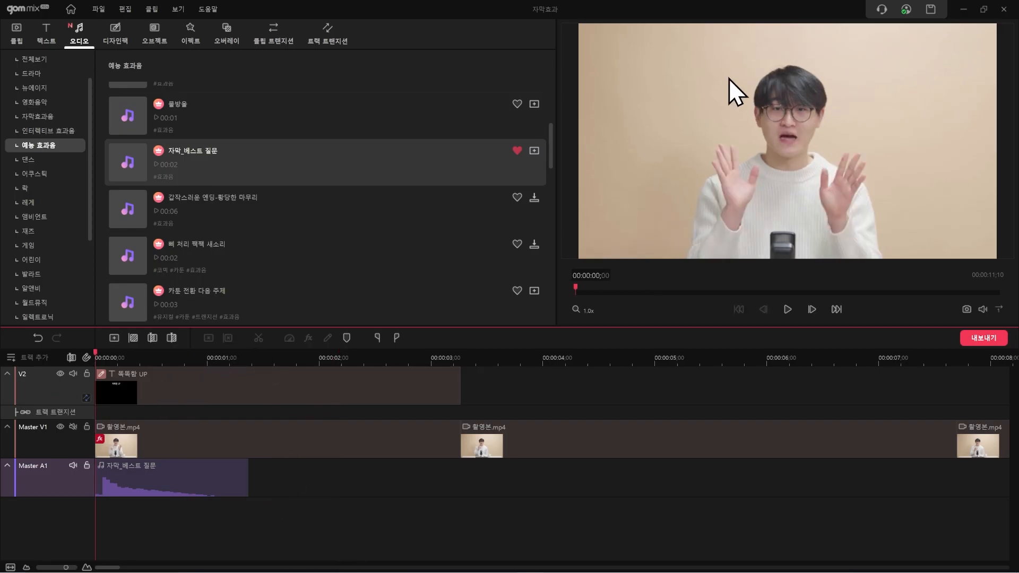
key(space)
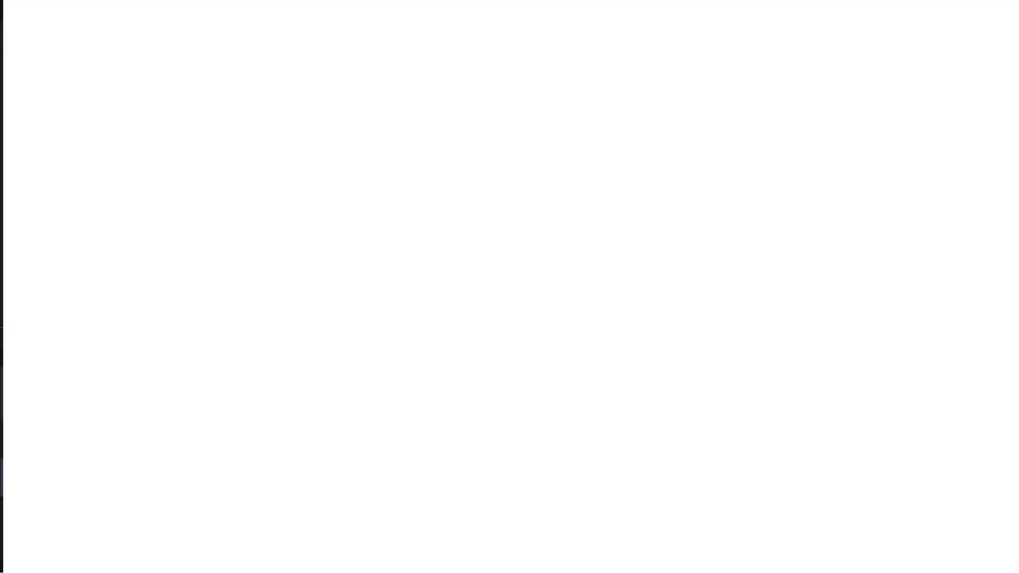